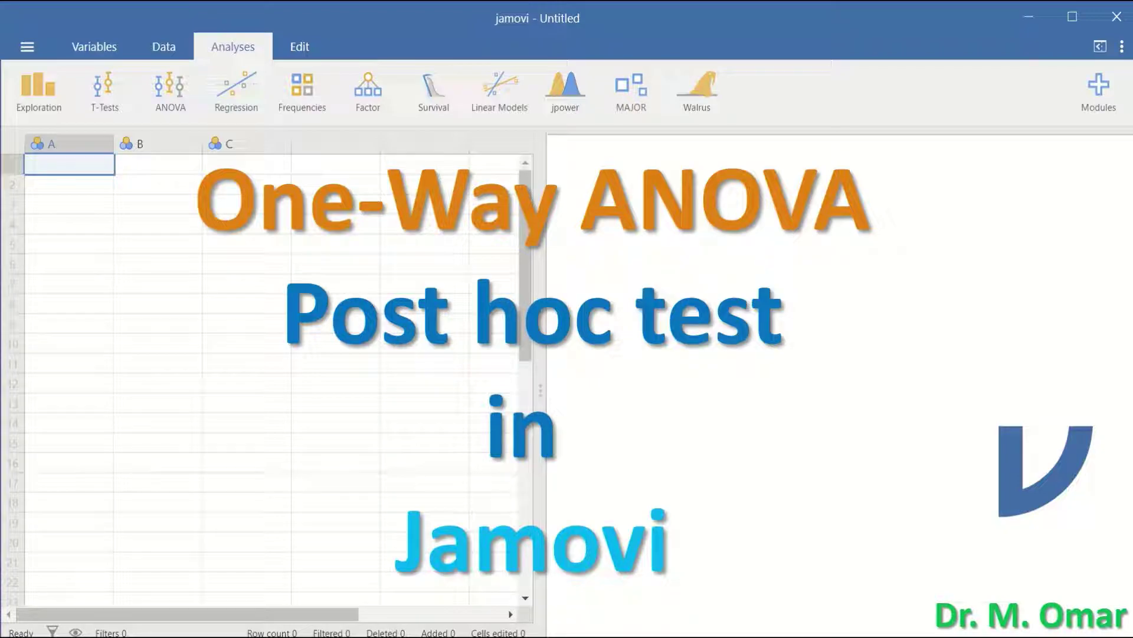
- Exit the PowerPoint slide show, returning to slide 4 of the One-Way ANOVA deck
key("Escape")
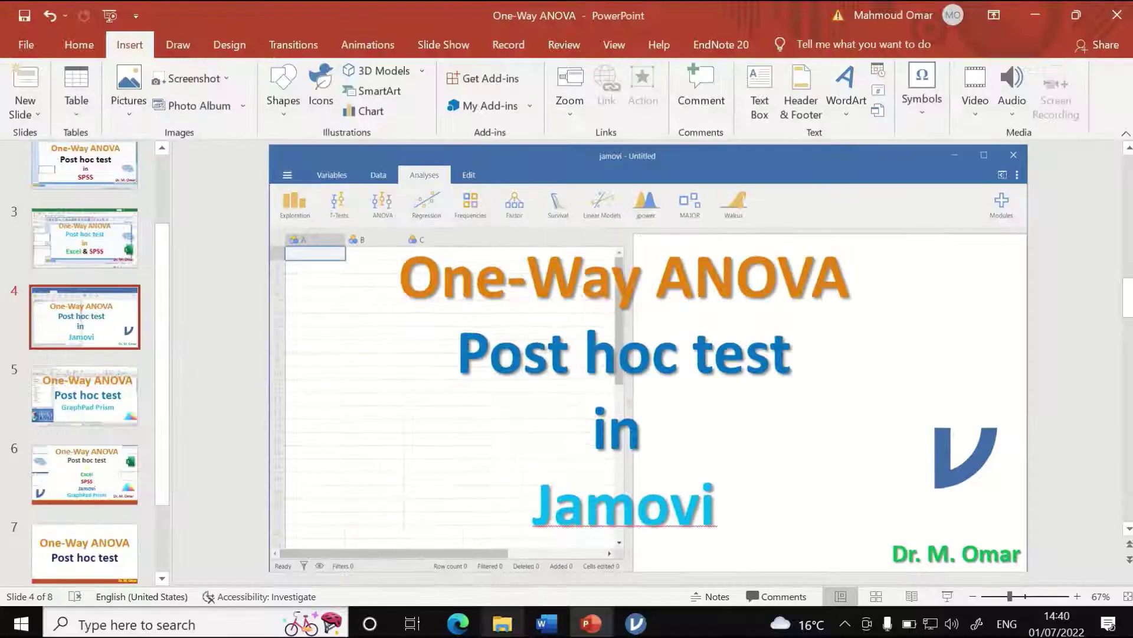
- Switch to the jamovi One-Way ANOVA data and scroll through its 100 rows of ID, JOB and Salary
mouse_move(608, 617)
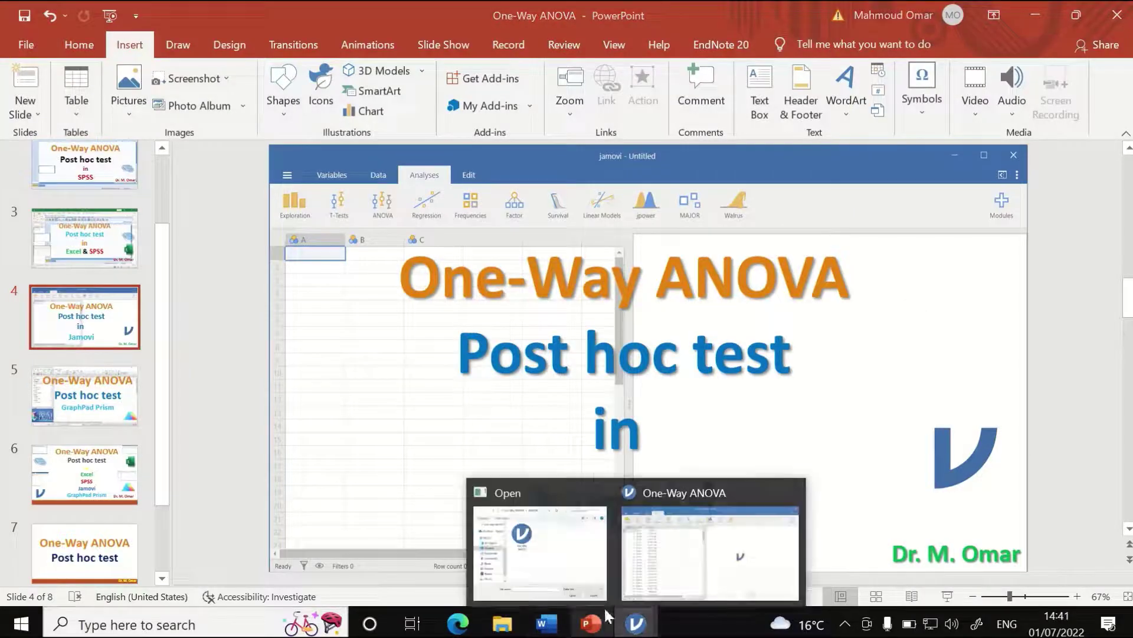
left_click(695, 545)
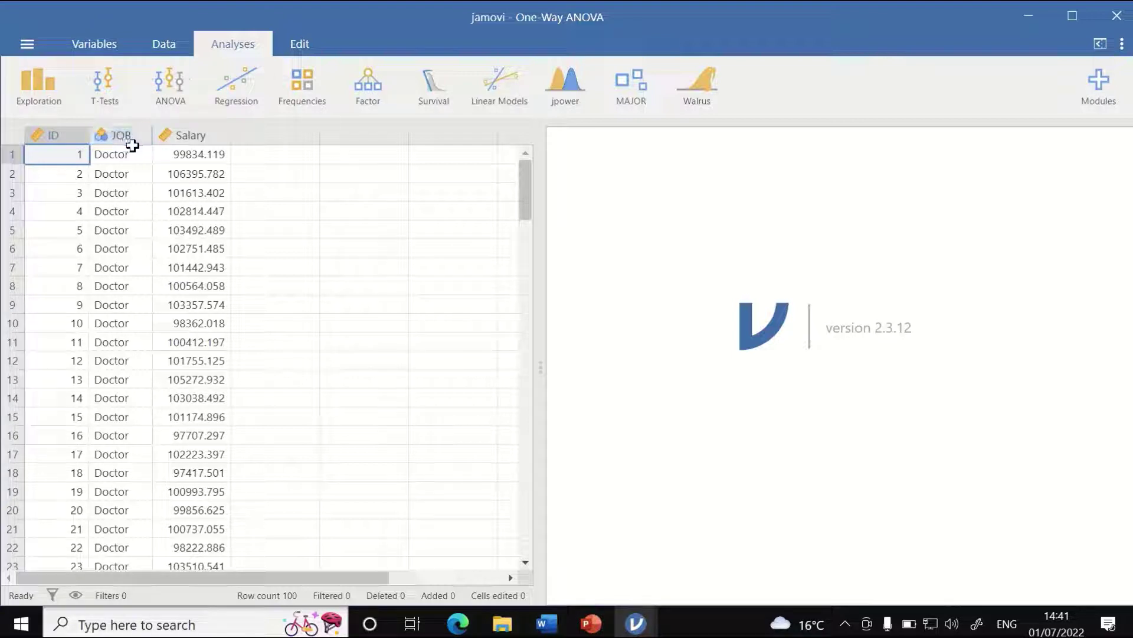
scroll(117, 203, "down", 3)
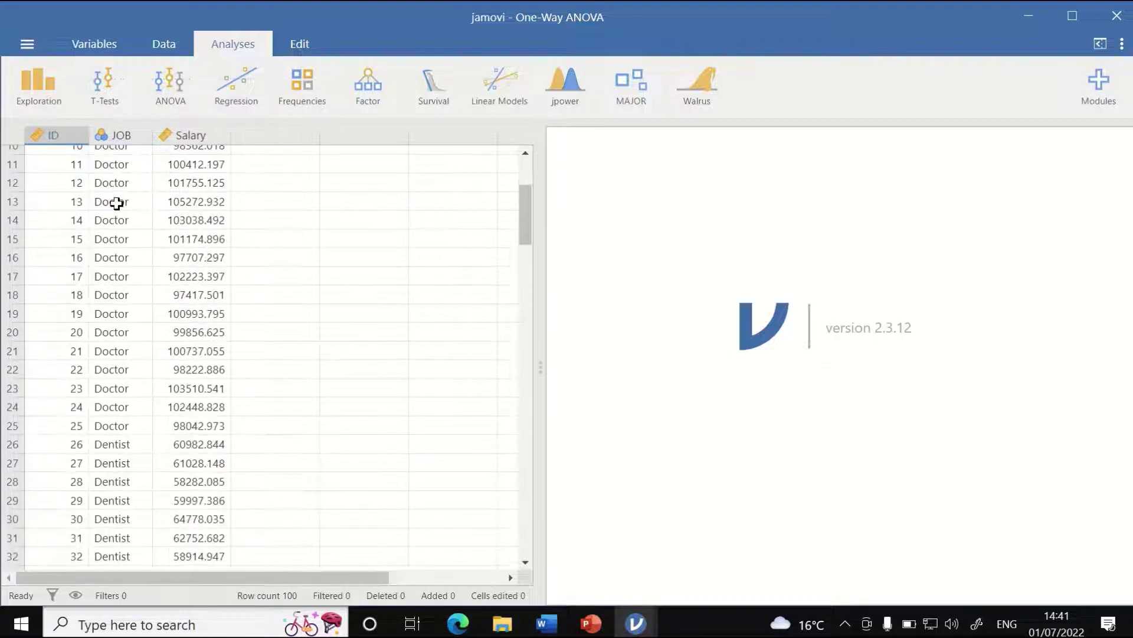
scroll(117, 203, "down", 4)
scroll(117, 203, "down", 4)
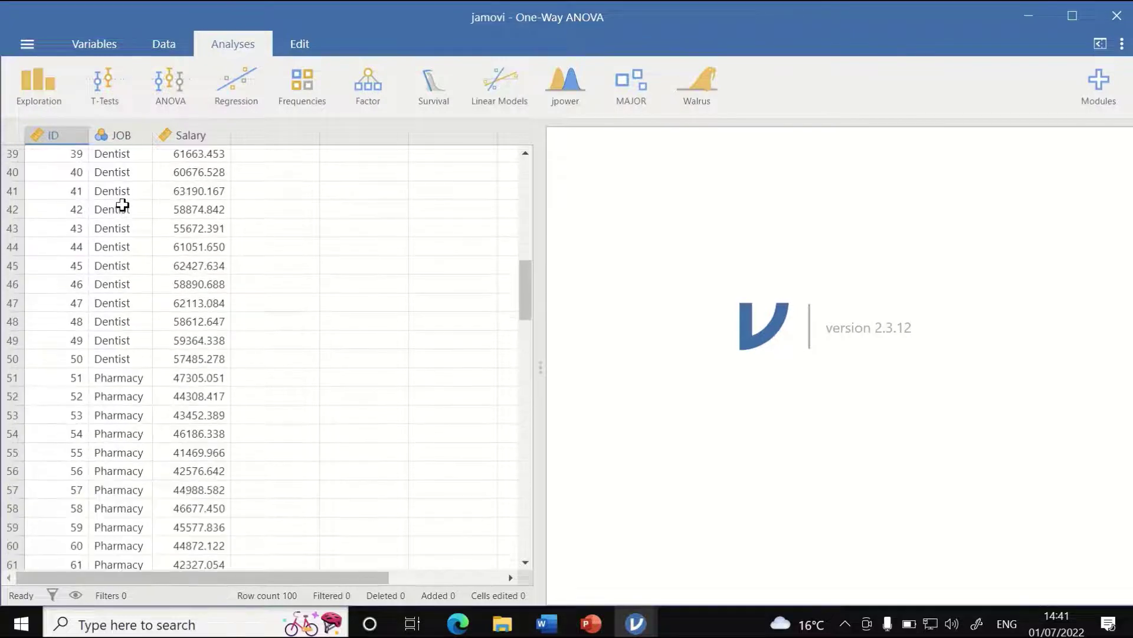
scroll(120, 210, "up", 10)
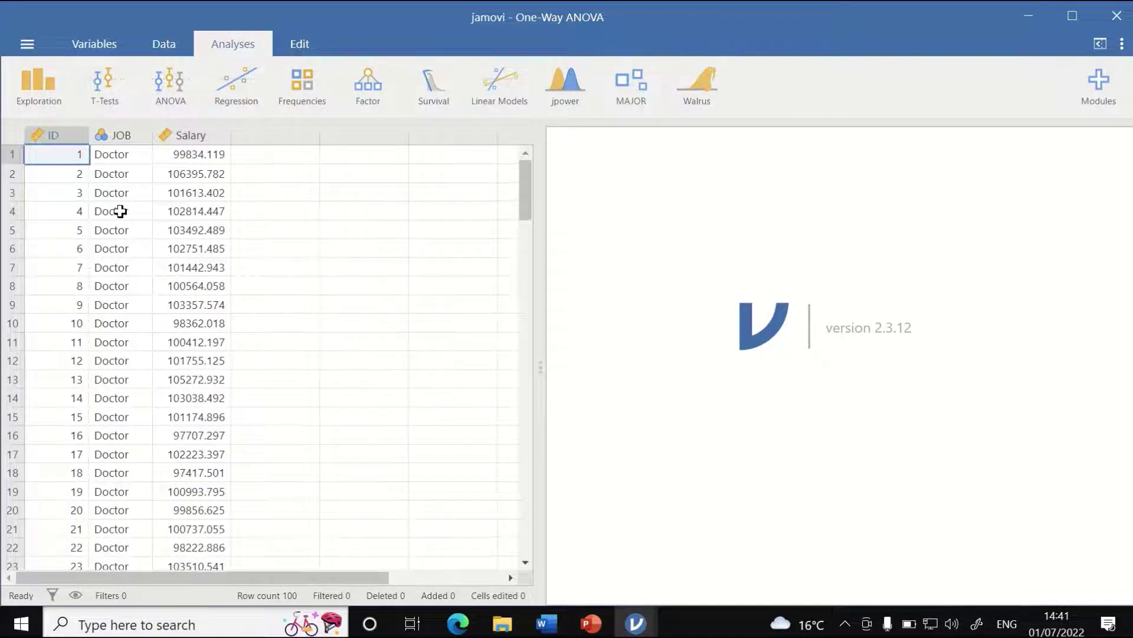
scroll(118, 212, "down", 6)
scroll(101, 260, "down", 7)
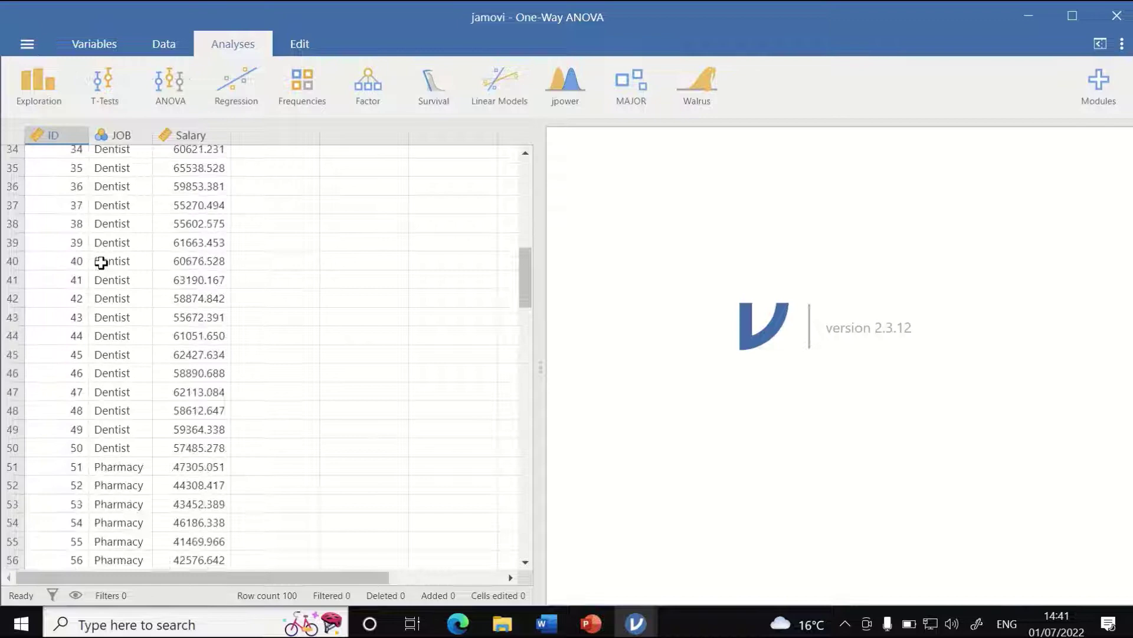
scroll(128, 289, "down", 7)
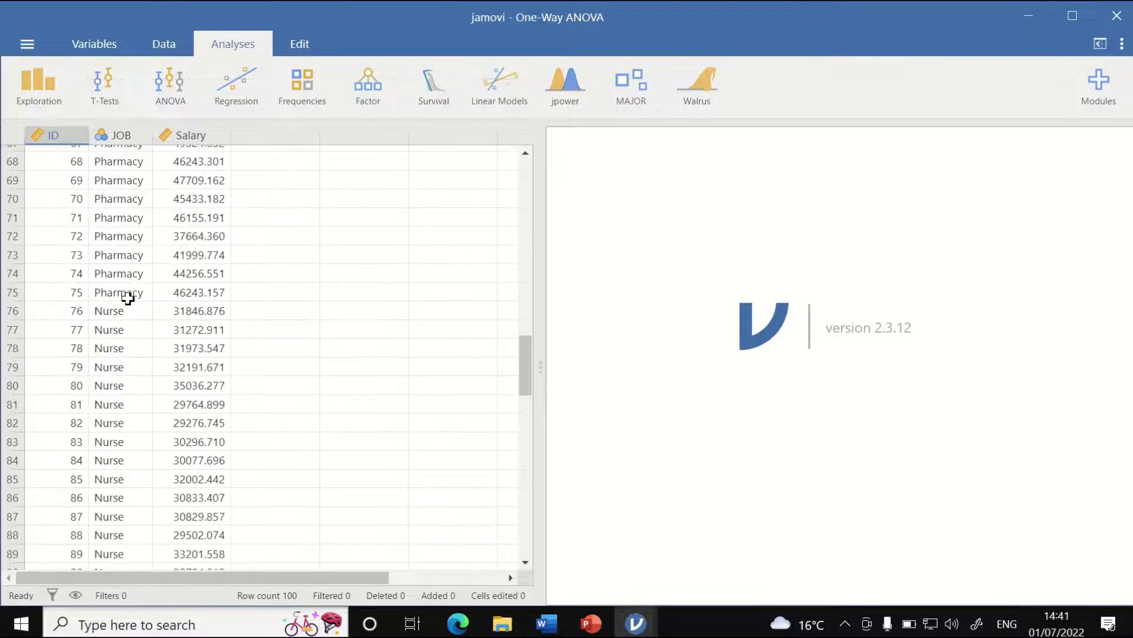
scroll(128, 307, "up", 20)
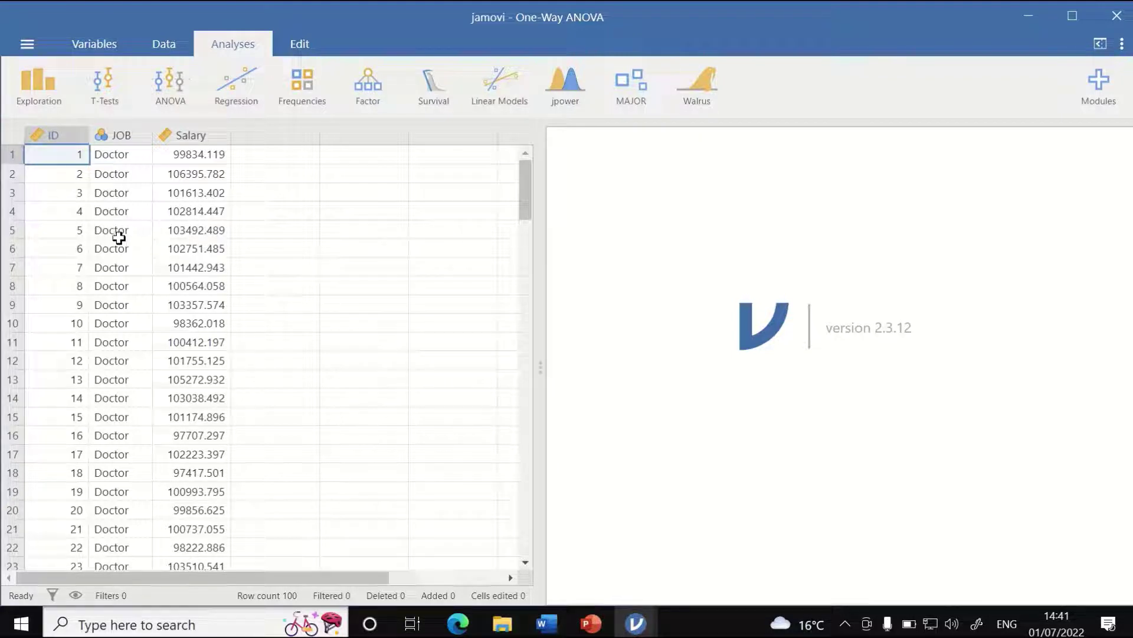
scroll(116, 236, "down", 3)
scroll(107, 286, "up", 3)
scroll(113, 266, "down", 6)
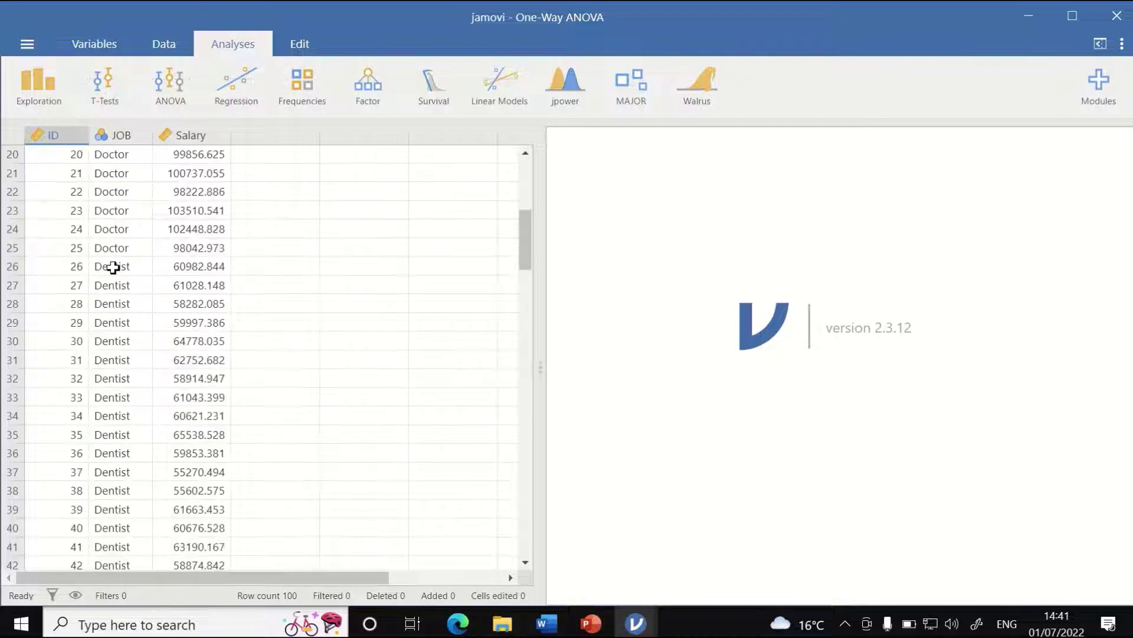
scroll(112, 283, "down", 6)
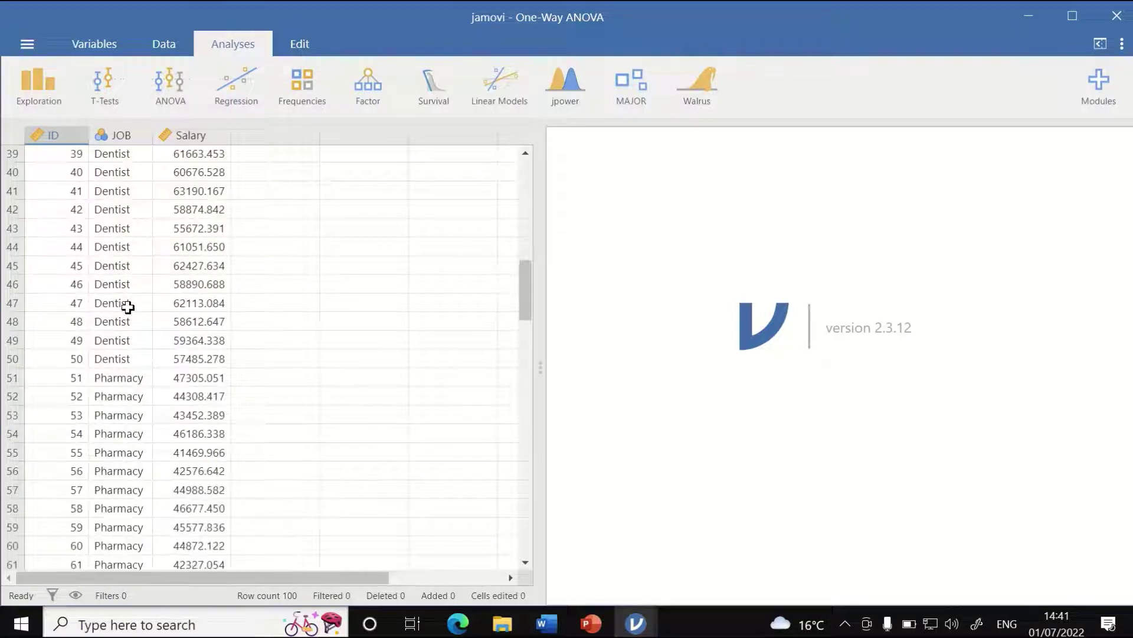
scroll(127, 305, "up", 8)
scroll(127, 307, "up", 5)
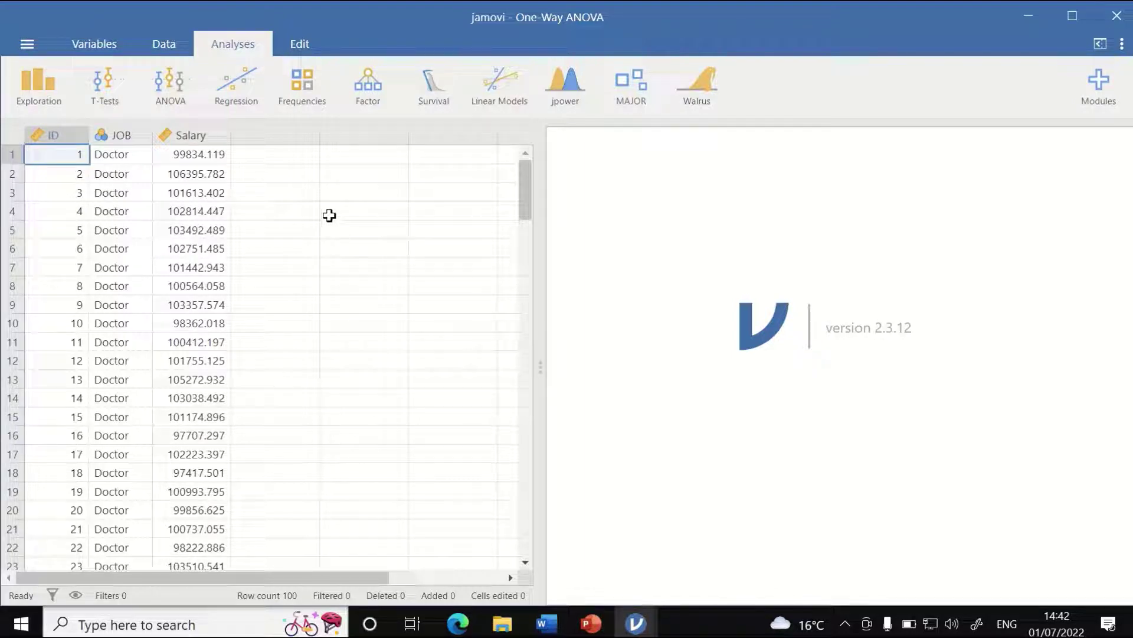
- Create a One-Way ANOVA with Salary as dependent variable and JOB as grouping variable
left_click(171, 93)
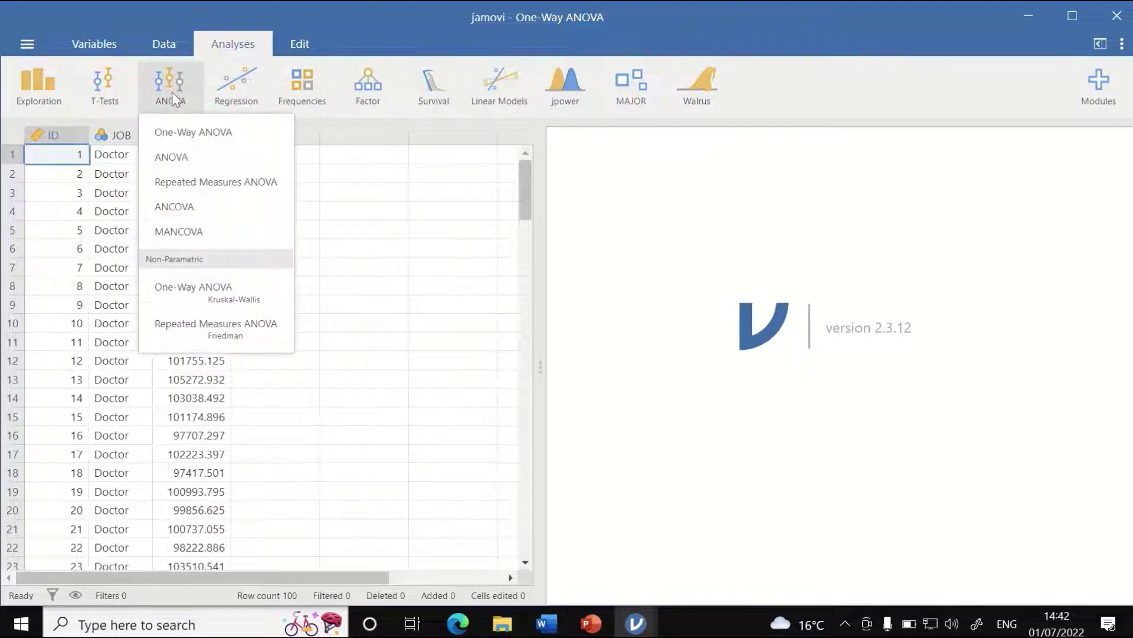
left_click(199, 134)
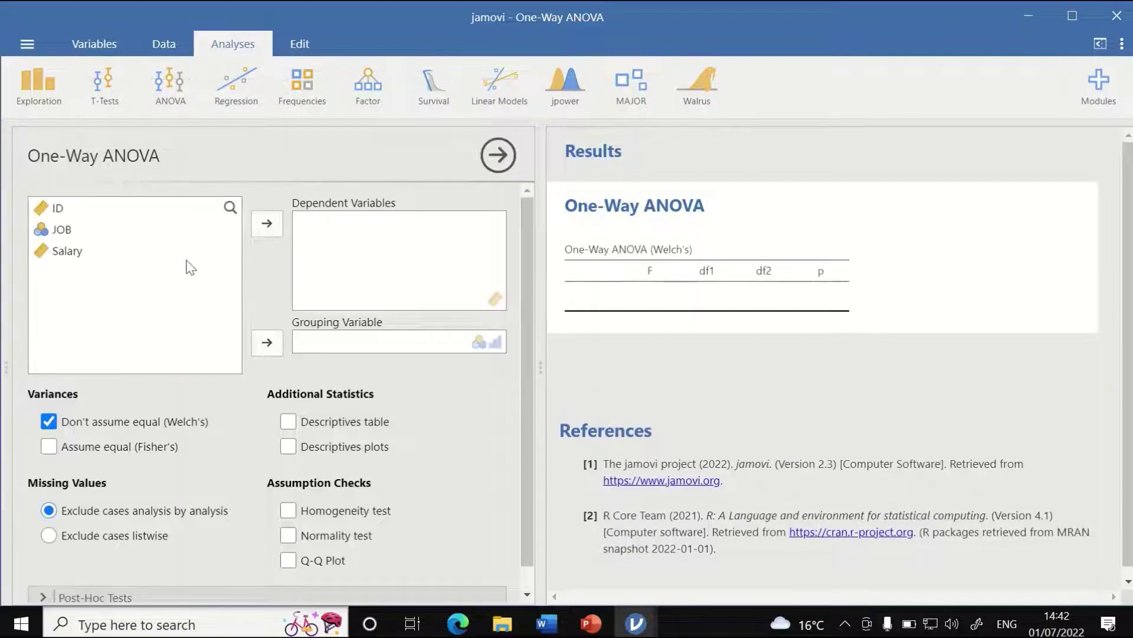
left_click(63, 231)
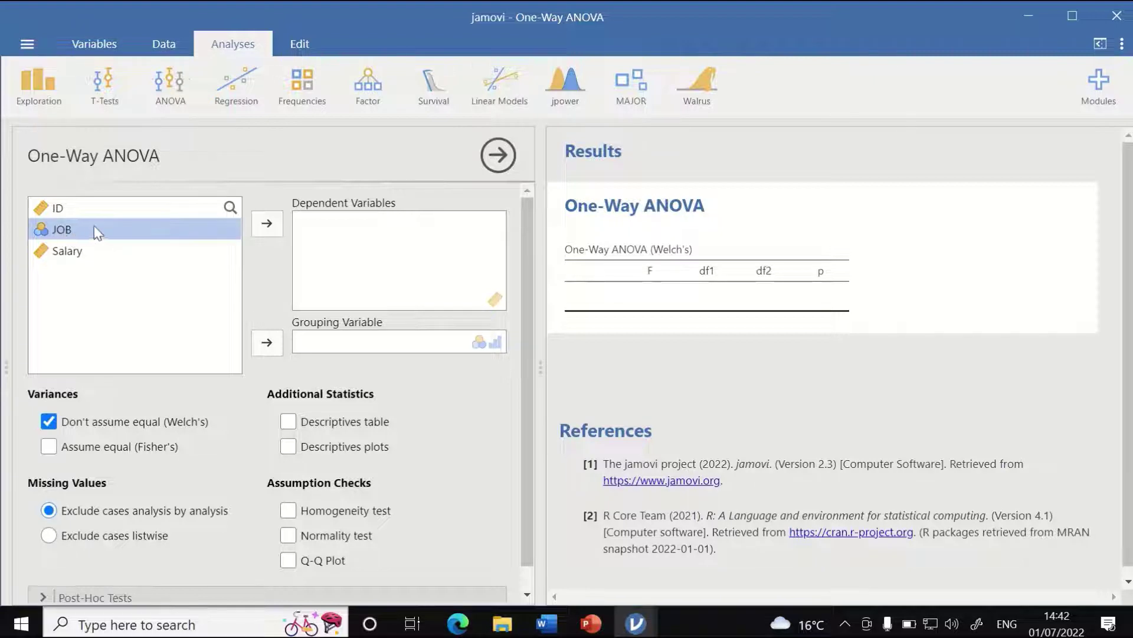
left_click_drag(94, 226, 353, 338)
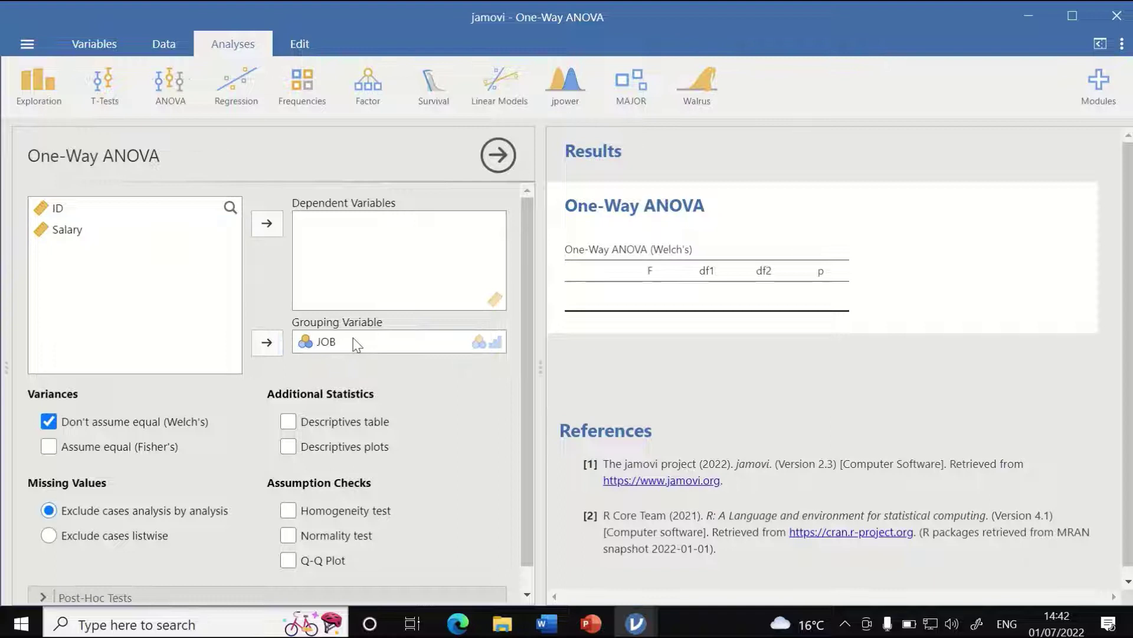
left_click(70, 230)
left_click(267, 224)
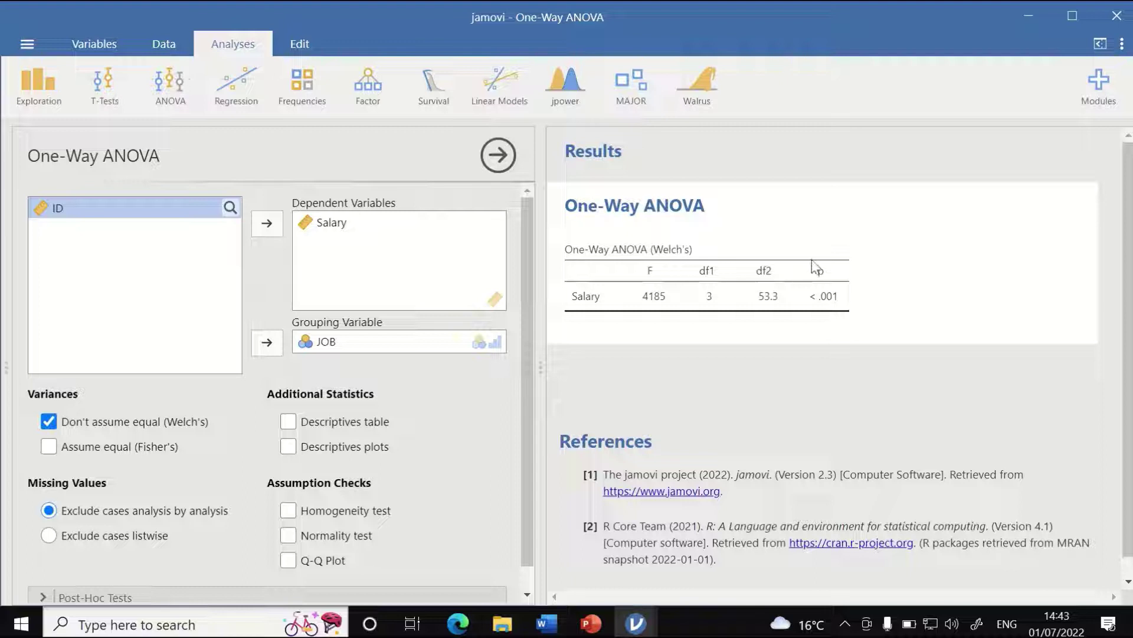
- Review the Welch's ANOVA table: F = 4185, df 3 and 53.3, p < .001
scroll(671, 286, "down", 1)
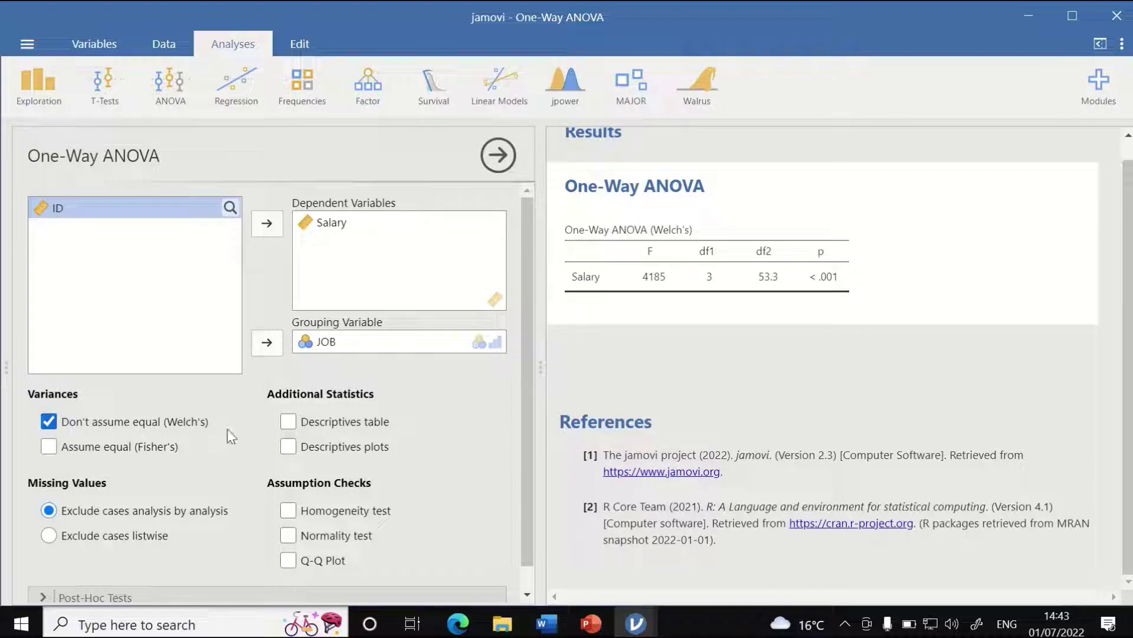
- Add the equal-variance Fisher's ANOVA (F = 3941, df 3 and 96) alongside Welch's
left_click(50, 447)
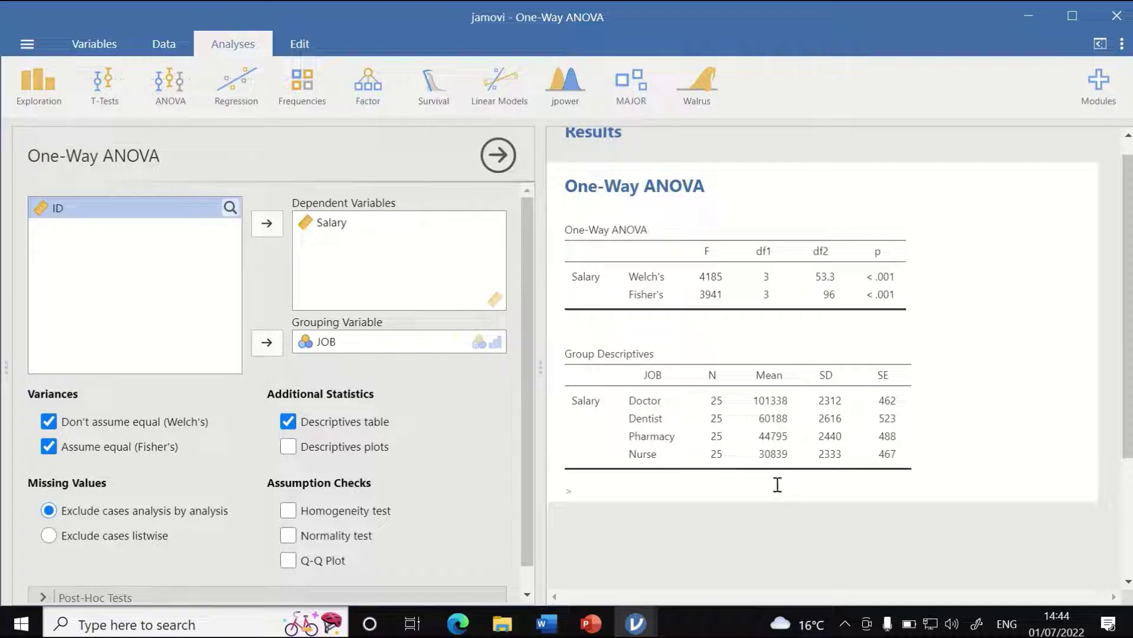
- Turn on Descriptives plots and view mean Salary with 95% CIs for each JOB
left_click(289, 447)
scroll(652, 511, "down", 1)
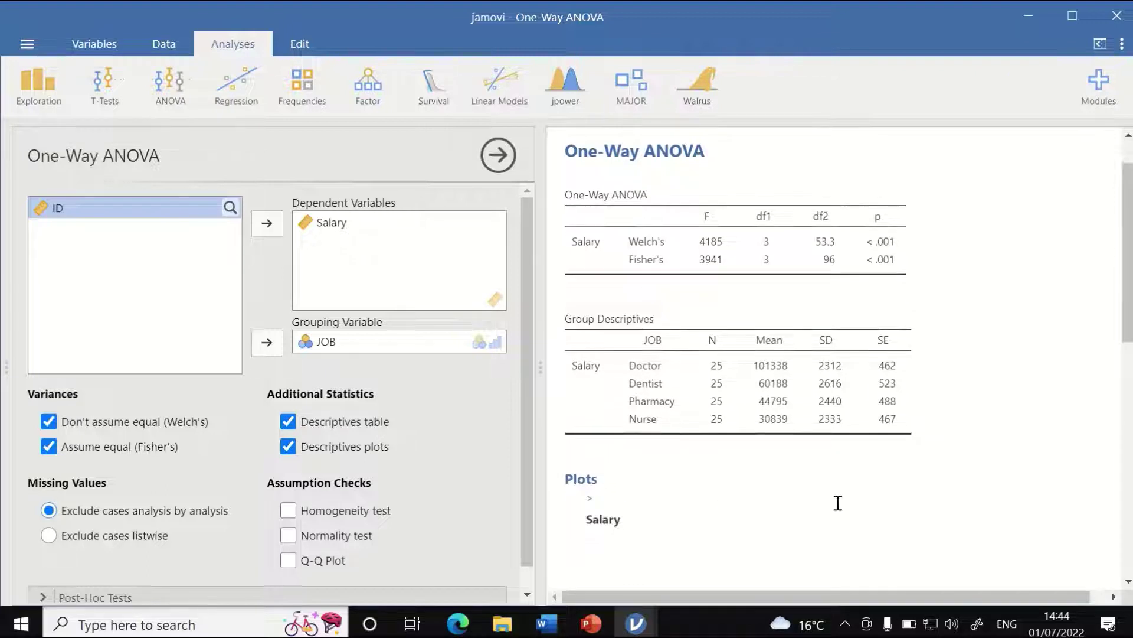
scroll(837, 471, "down", 3)
scroll(862, 433, "down", 2)
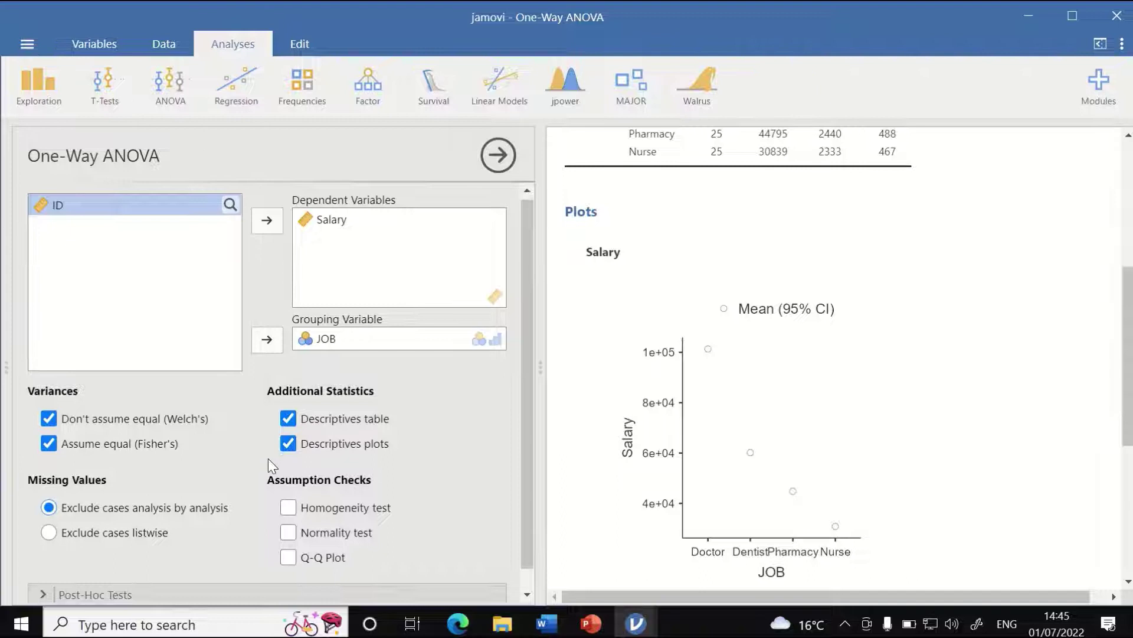
scroll(289, 462, "down", 1)
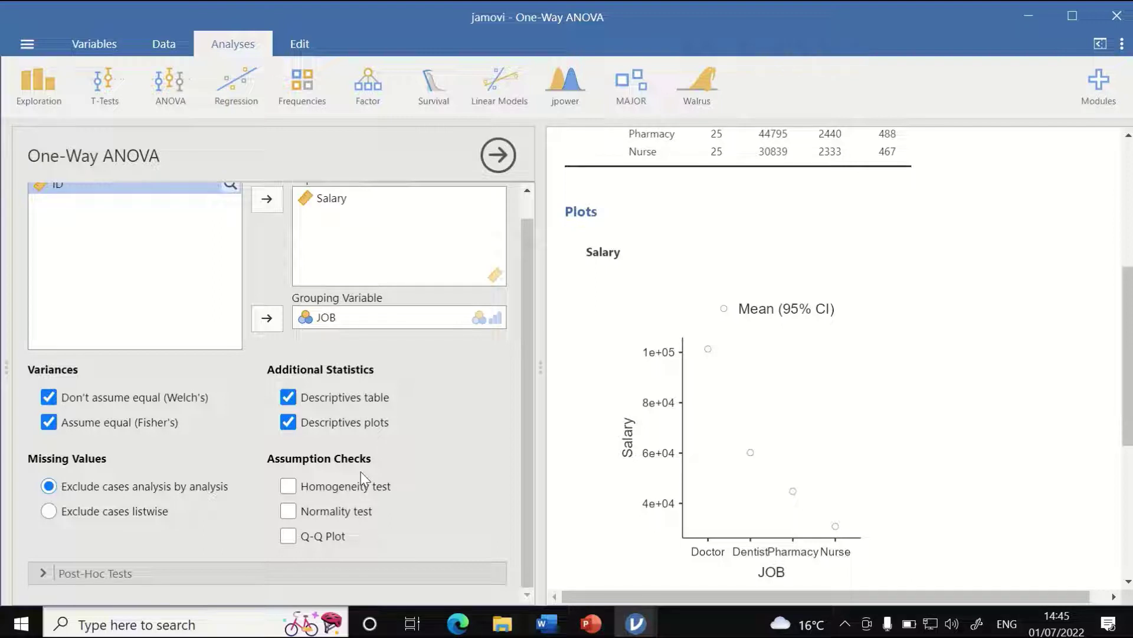
- Add the Homogeneity test and review Levene's result: F = 0.166, df 3 and 96, p = 0.919
left_click(288, 486)
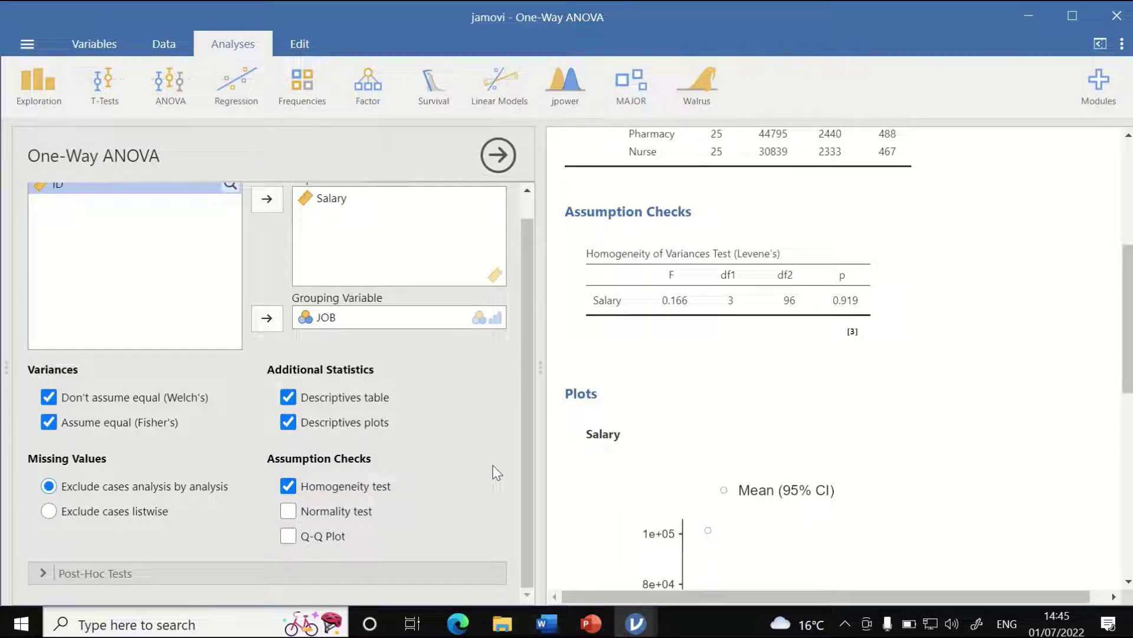
scroll(913, 395, "down", 8)
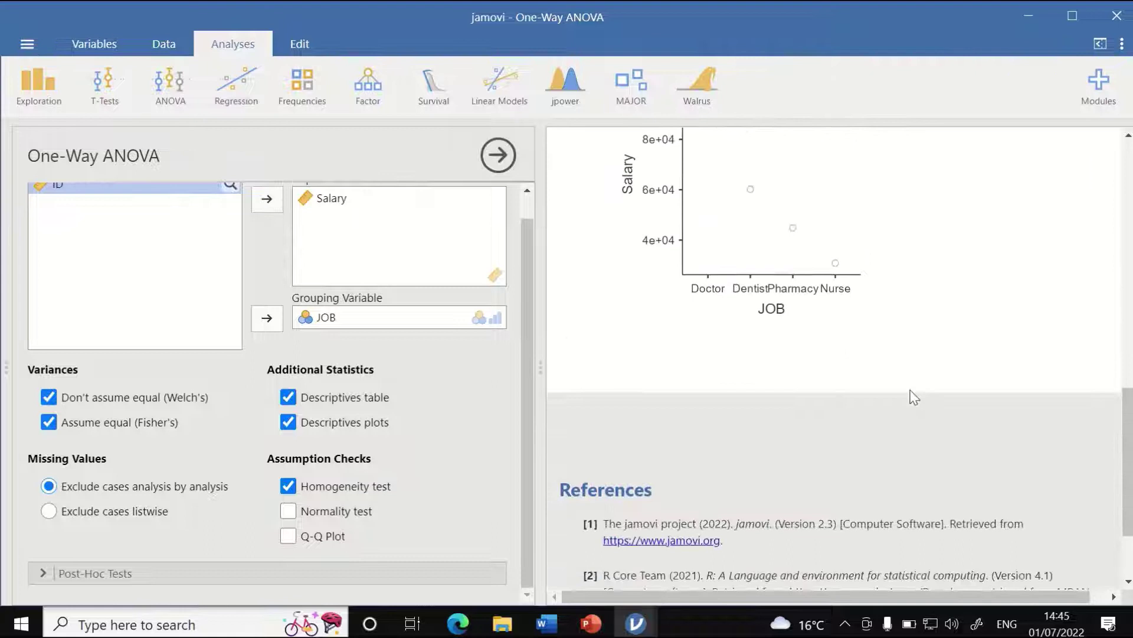
scroll(349, 420, "up", 1)
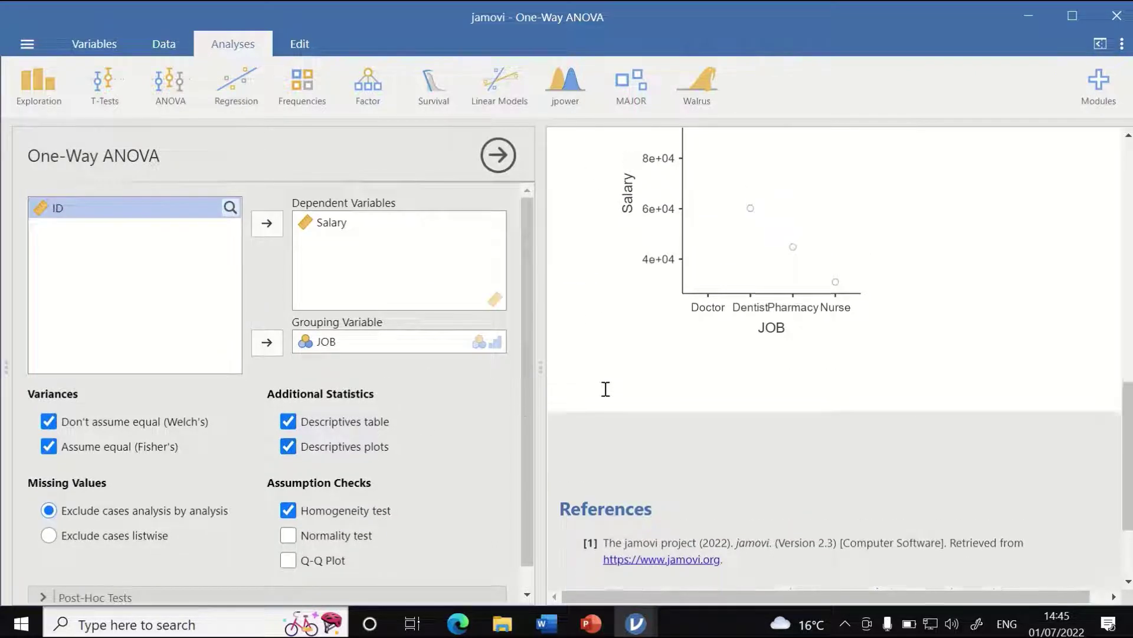
scroll(684, 399, "up", 1)
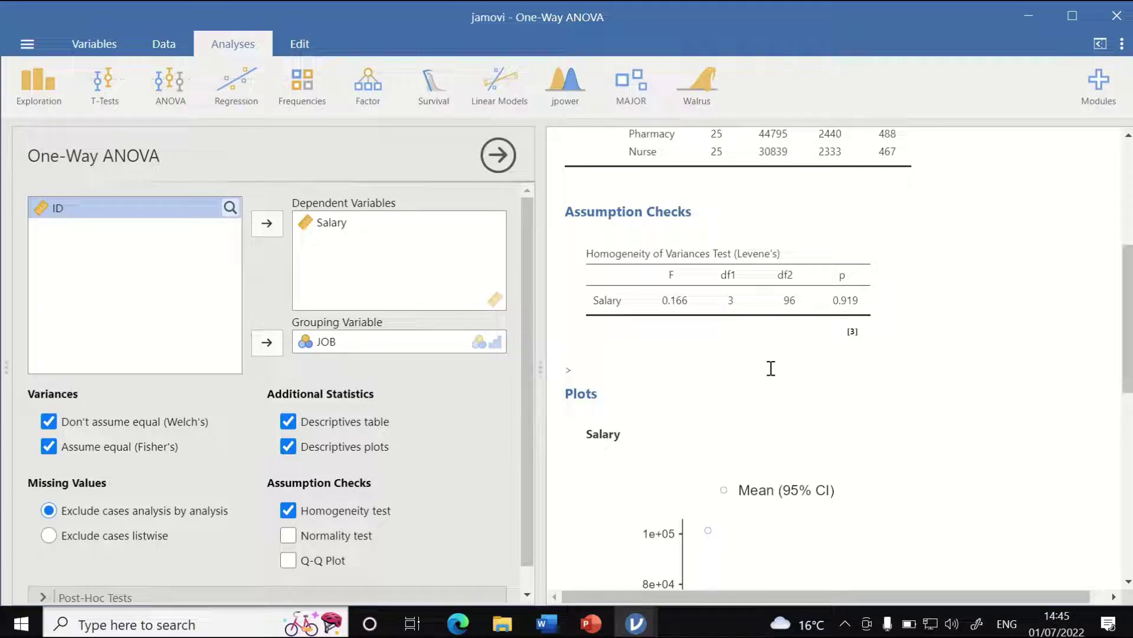
scroll(369, 443, "down", 1)
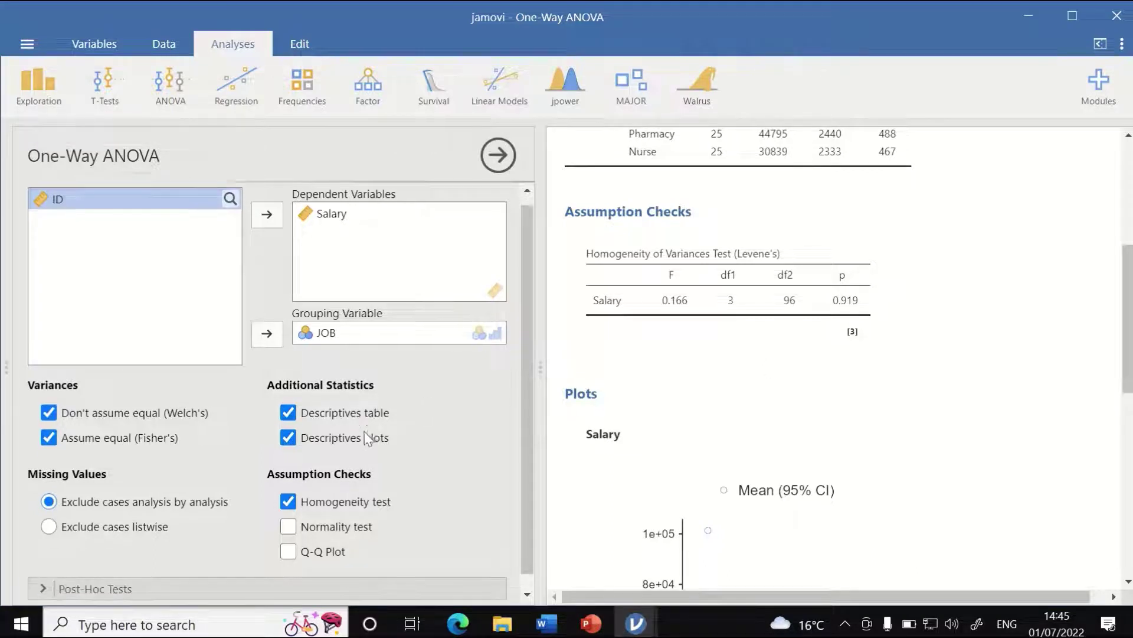
left_click(288, 511)
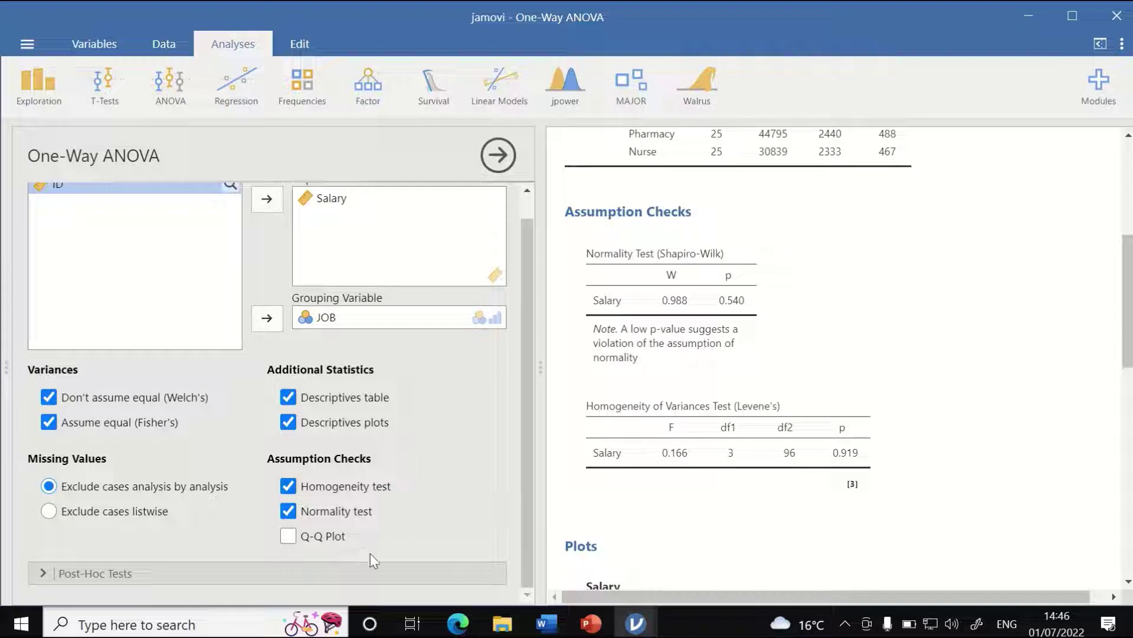
- Select Tukey (equal variances) post hoc comparisons of Salary across JOB groups
left_click(137, 572)
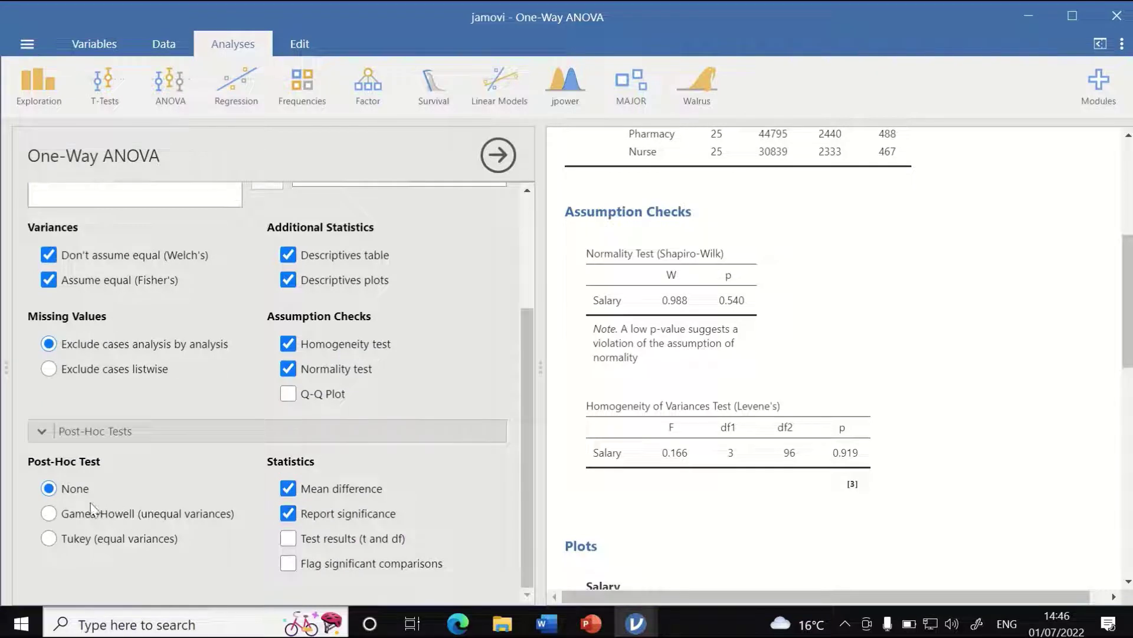
scroll(814, 354, "up", 5)
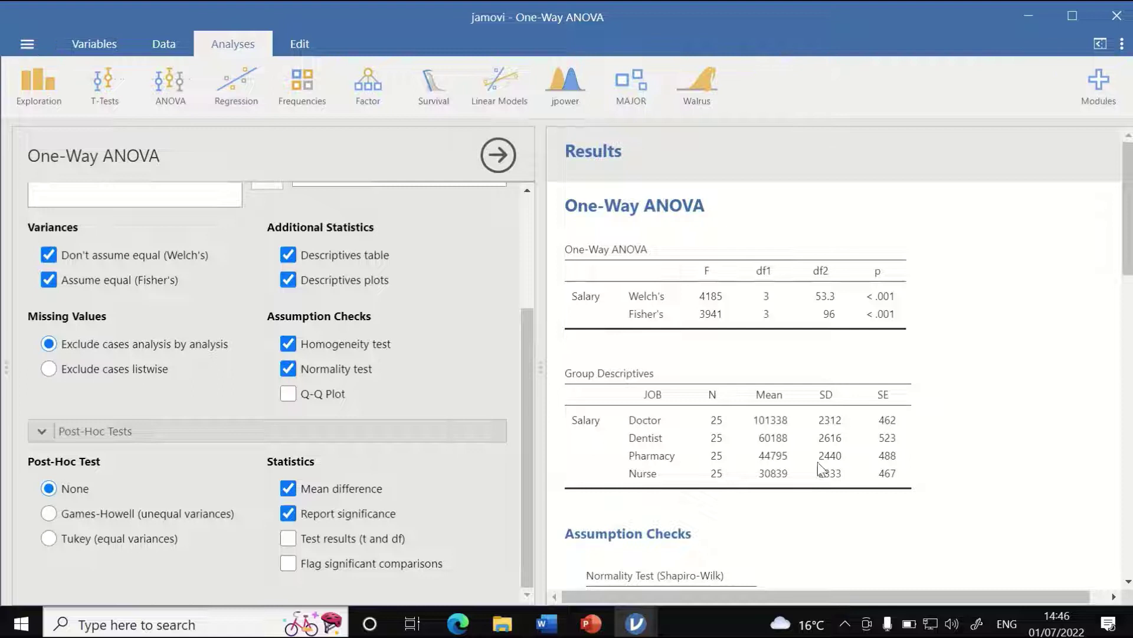
scroll(819, 469, "down", 2)
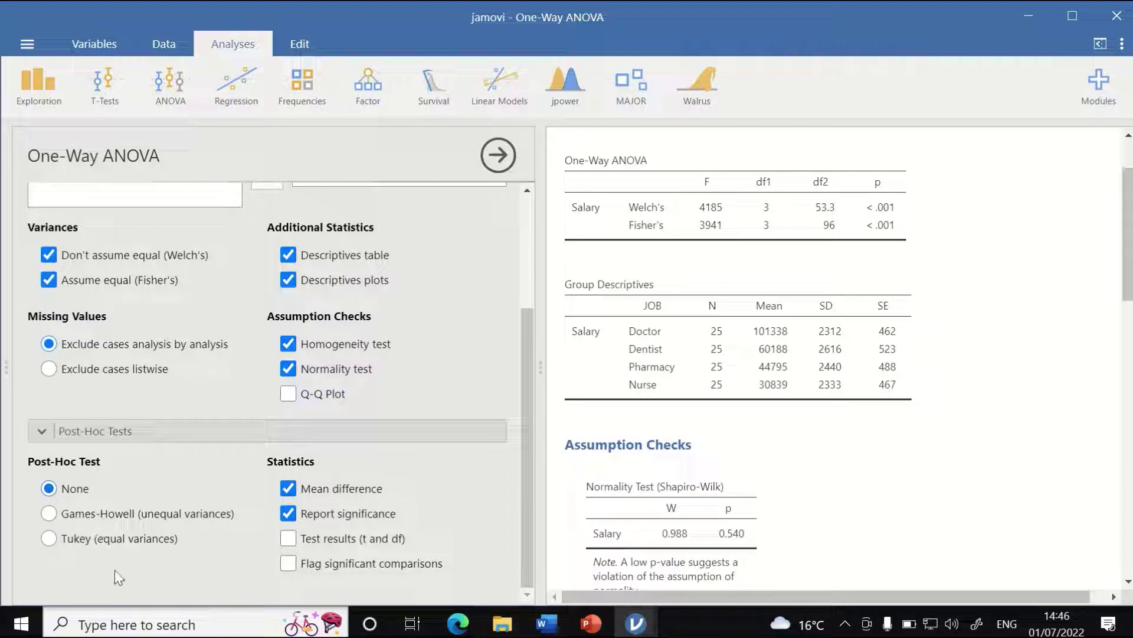
left_click(67, 539)
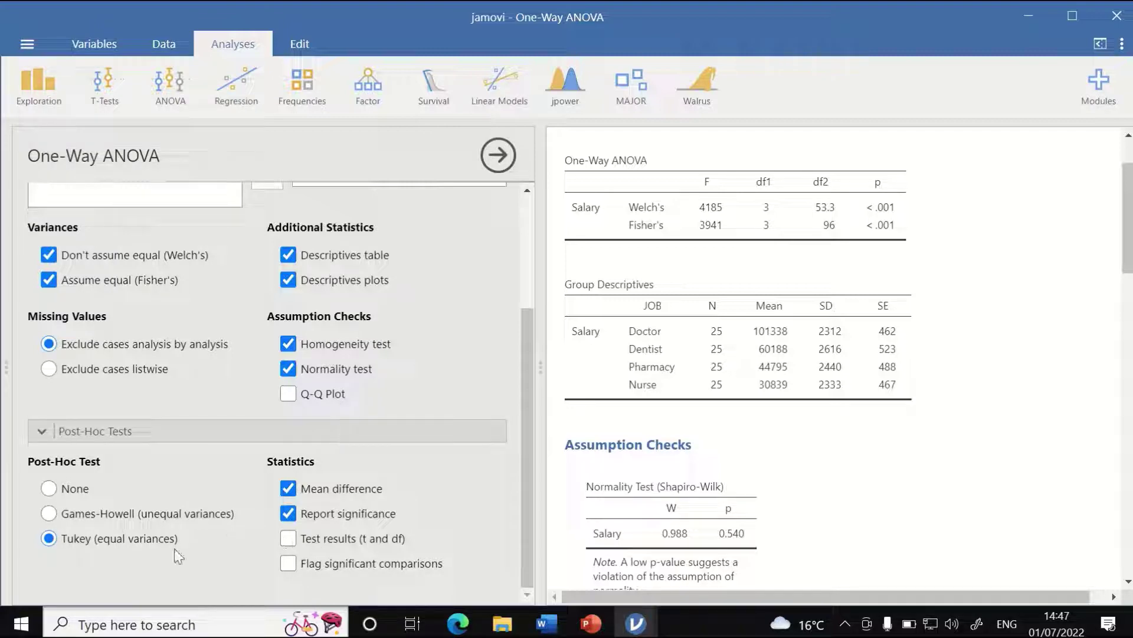
scroll(811, 518, "down", 2)
scroll(824, 508, "down", 5)
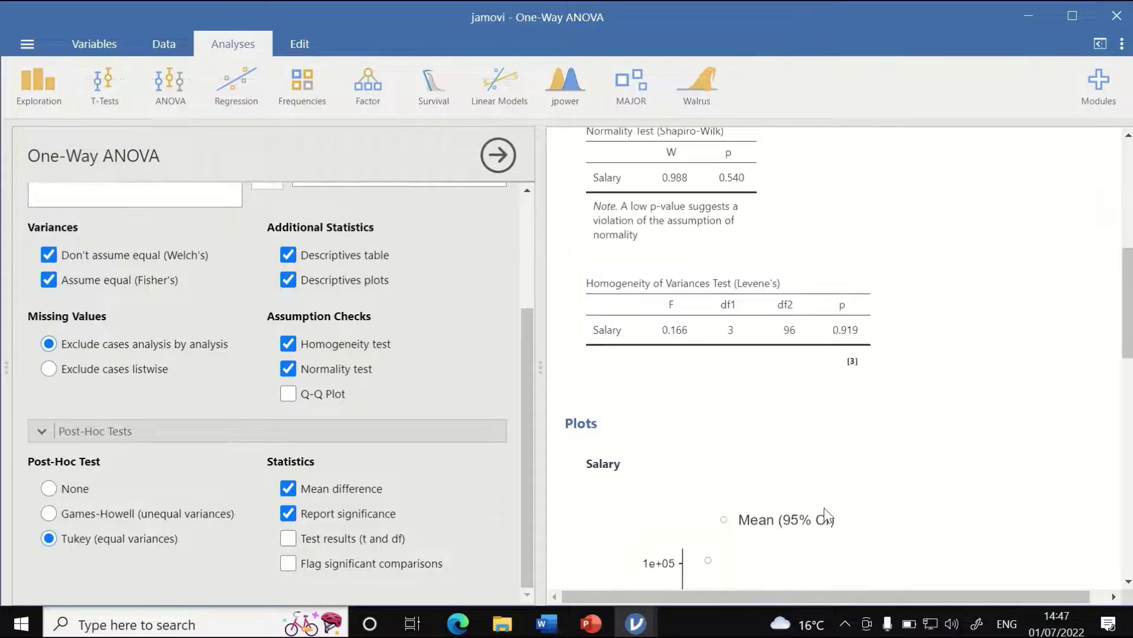
scroll(827, 506, "down", 10)
scroll(827, 506, "up", 4)
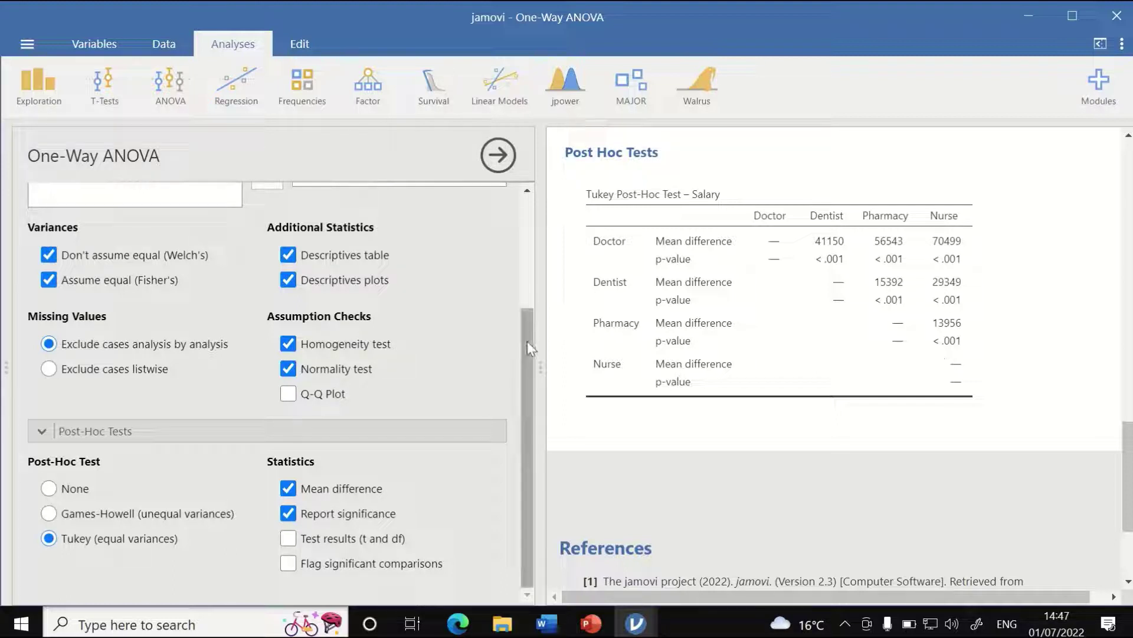
scroll(769, 443, "up", 15)
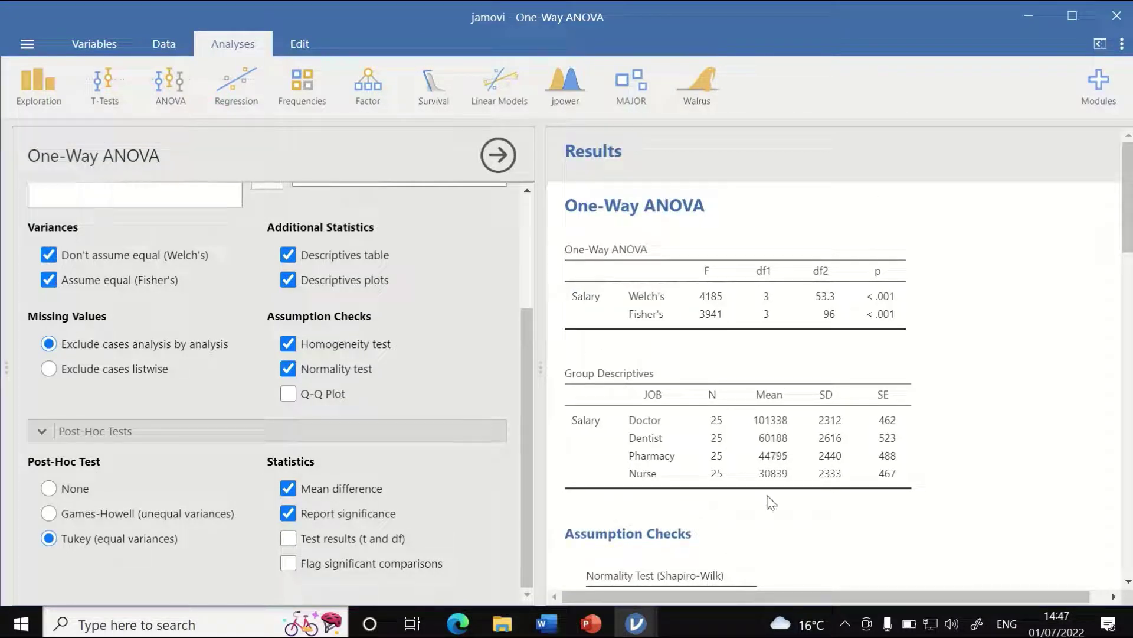
scroll(843, 423, "down", 2)
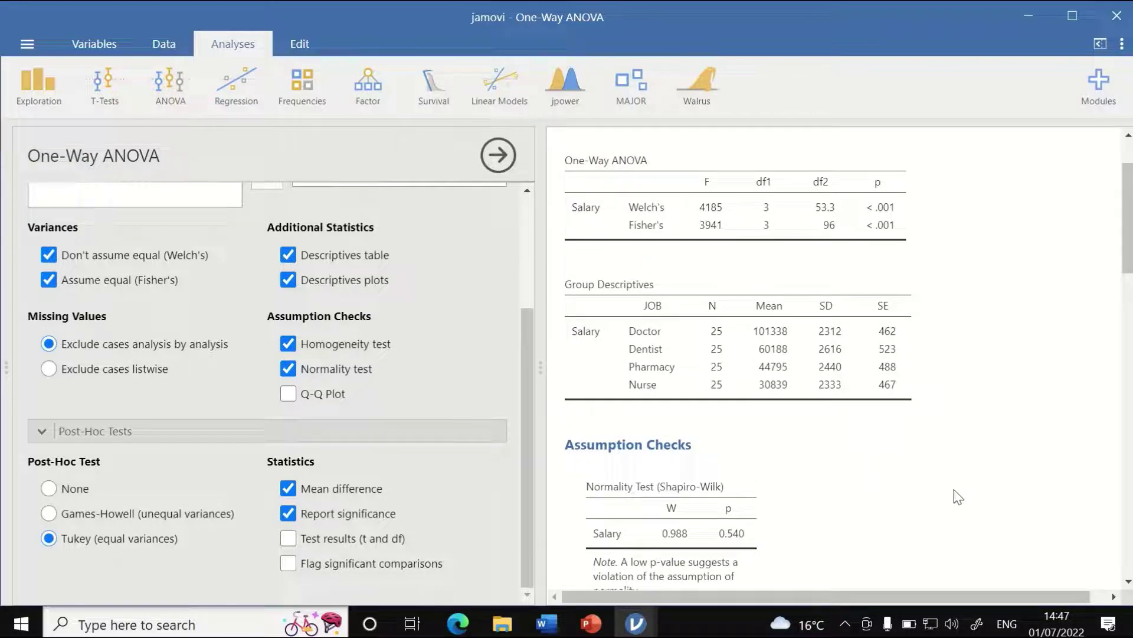
scroll(848, 413, "down", 6)
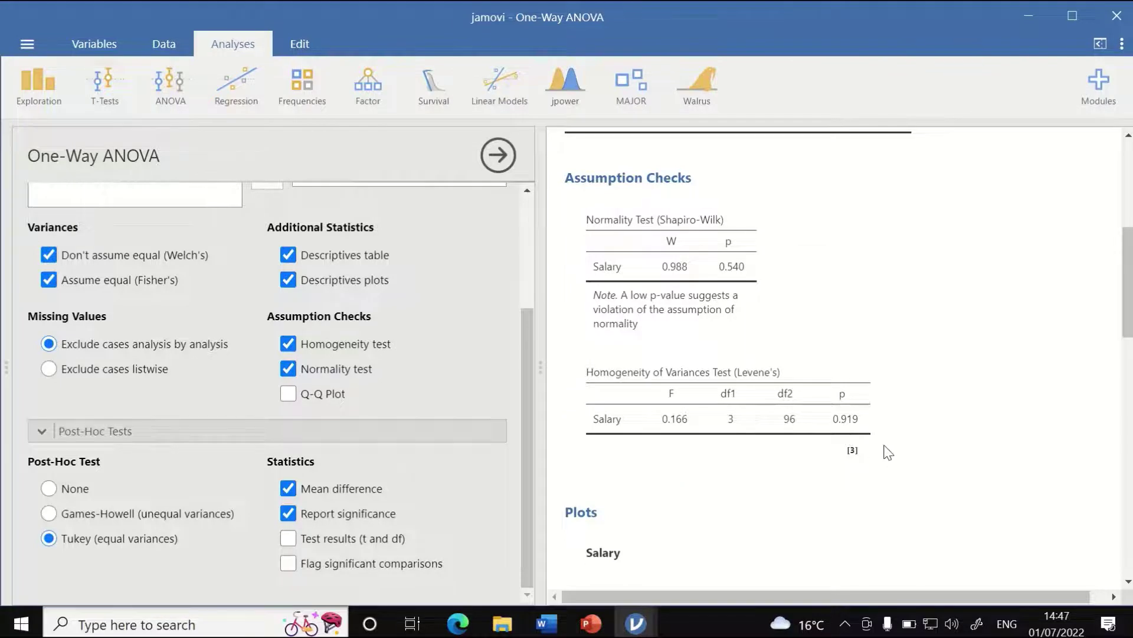
- Create Descriptives of Salary split by JOB, with the table showing variables across rows
left_click(47, 102)
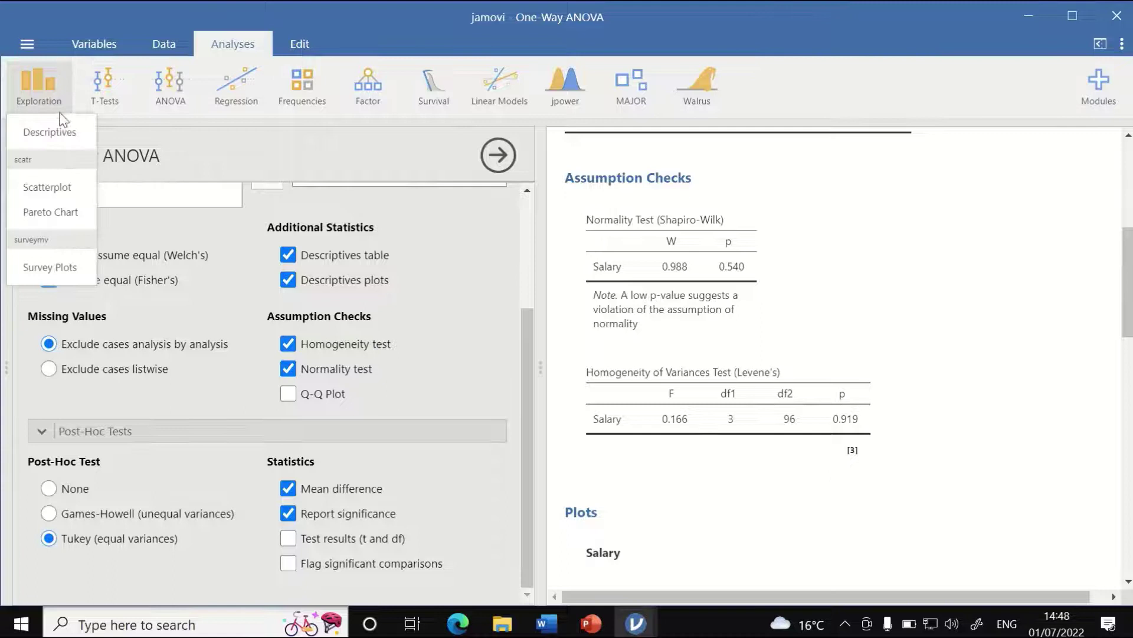
left_click(43, 138)
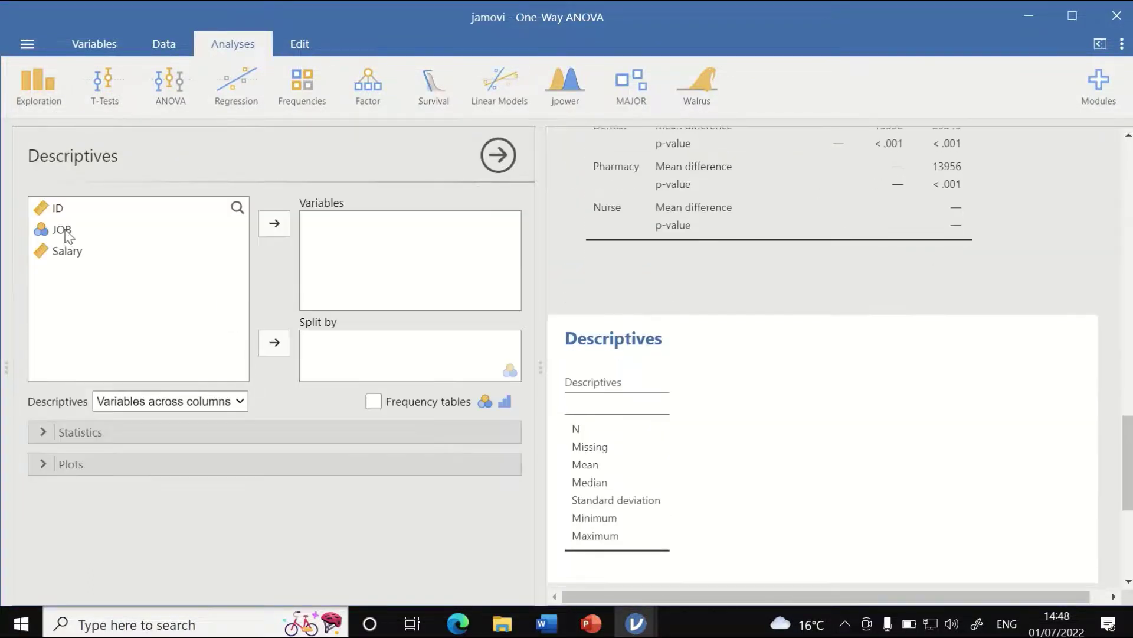
left_click(61, 233)
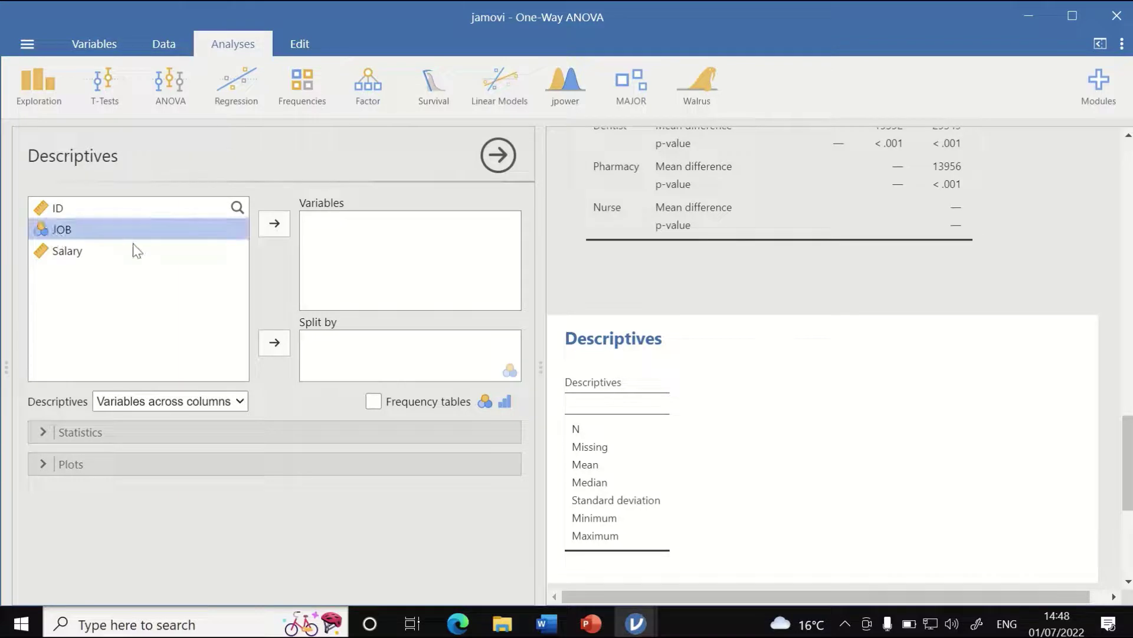
left_click(275, 344)
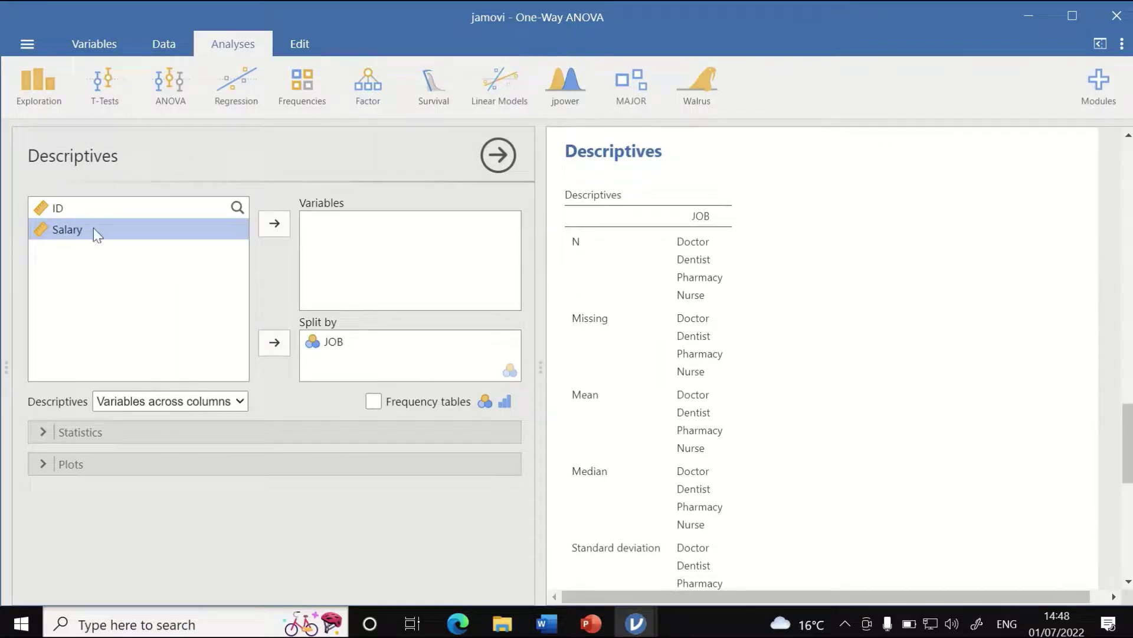
left_click(275, 222)
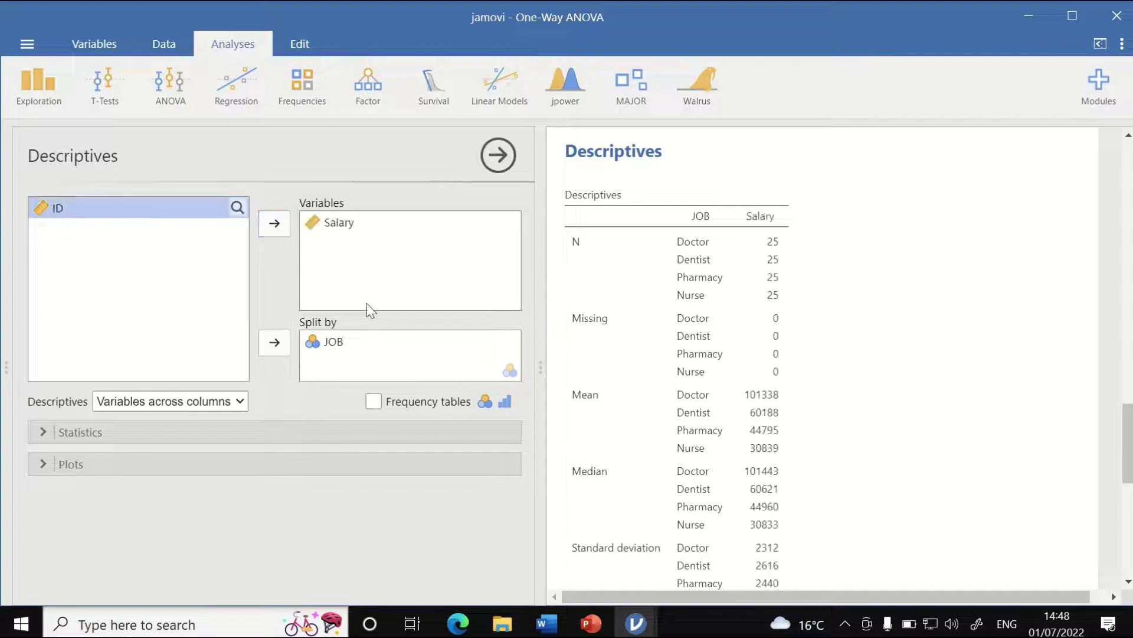
left_click(228, 406)
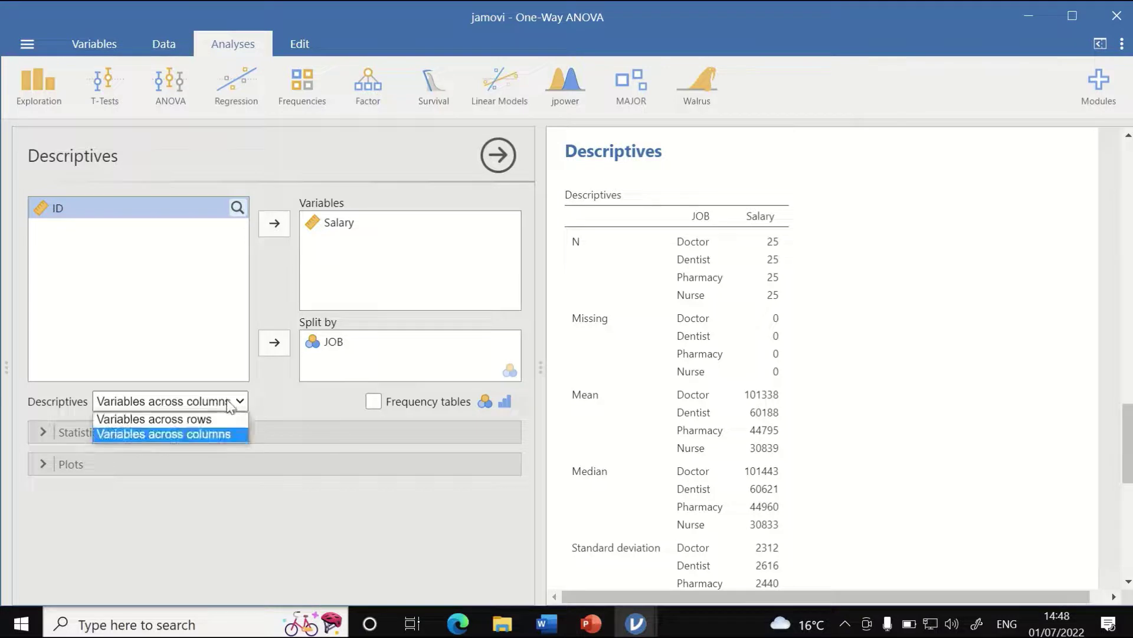
left_click(178, 418)
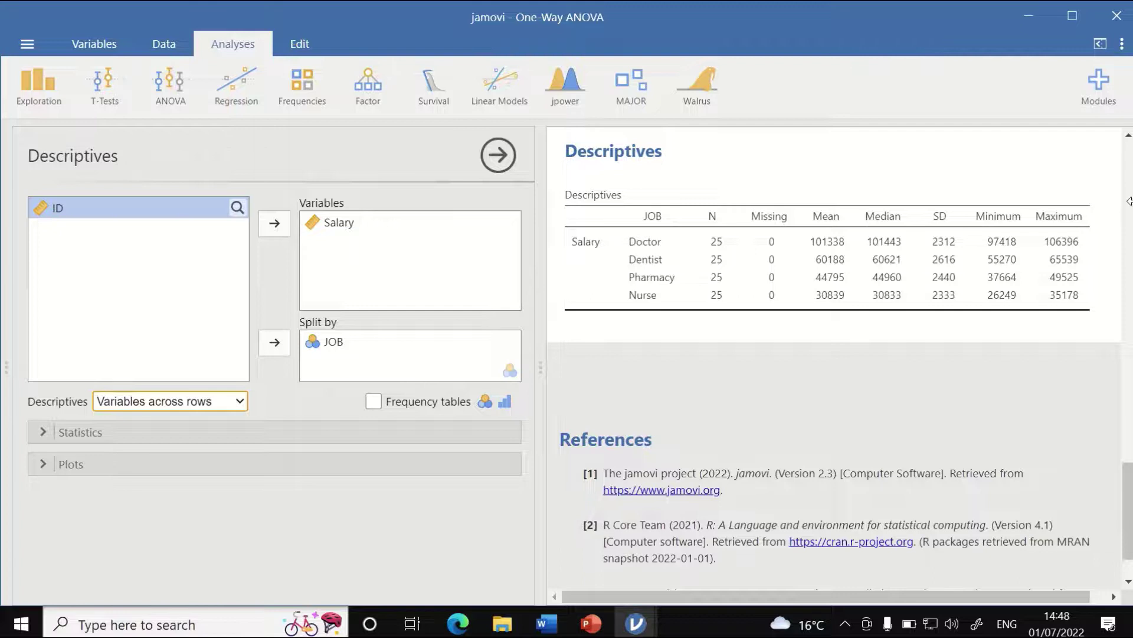
- Add a 95% confidence interval for the mean and Shapiro-Wilk normality results per JOB
left_click(156, 436)
scroll(296, 459, "down", 1)
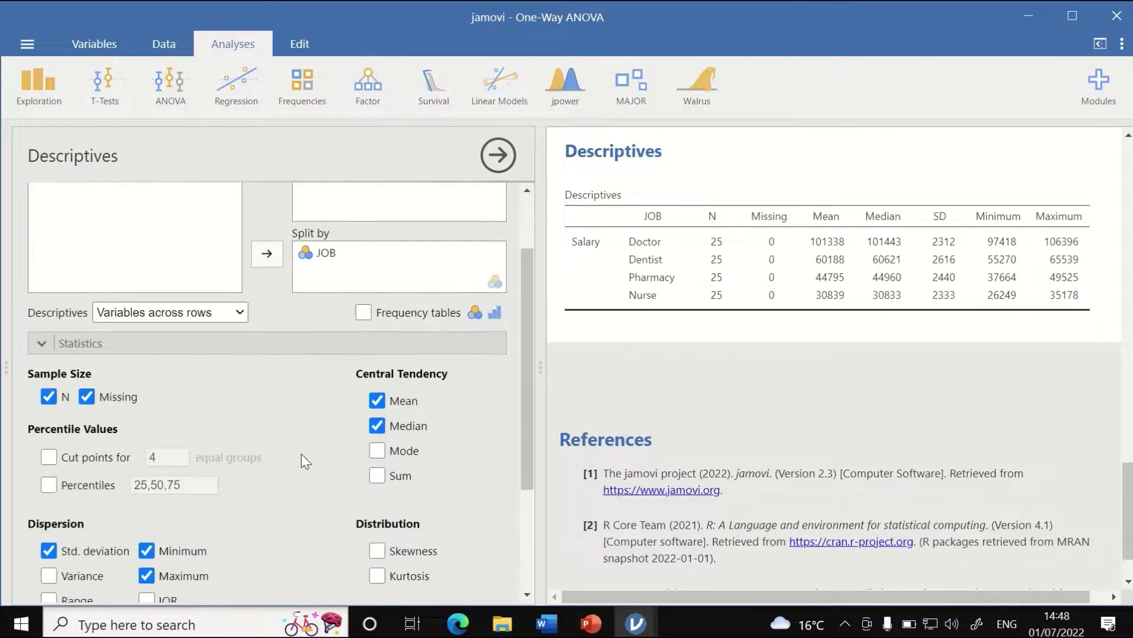
scroll(251, 462, "down", 2)
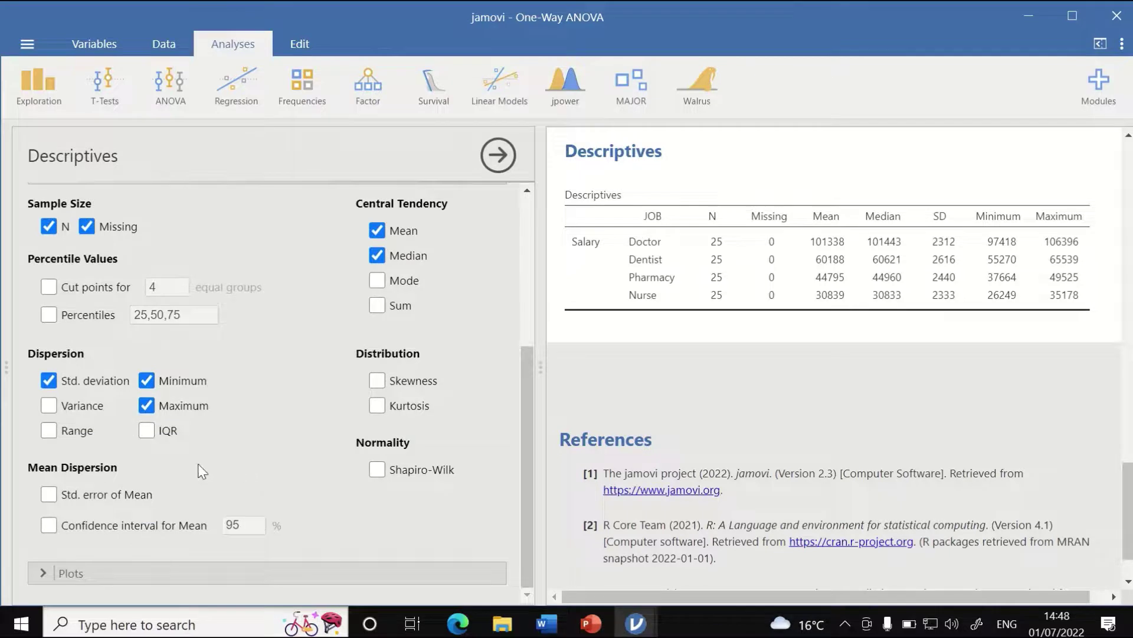
left_click(48, 525)
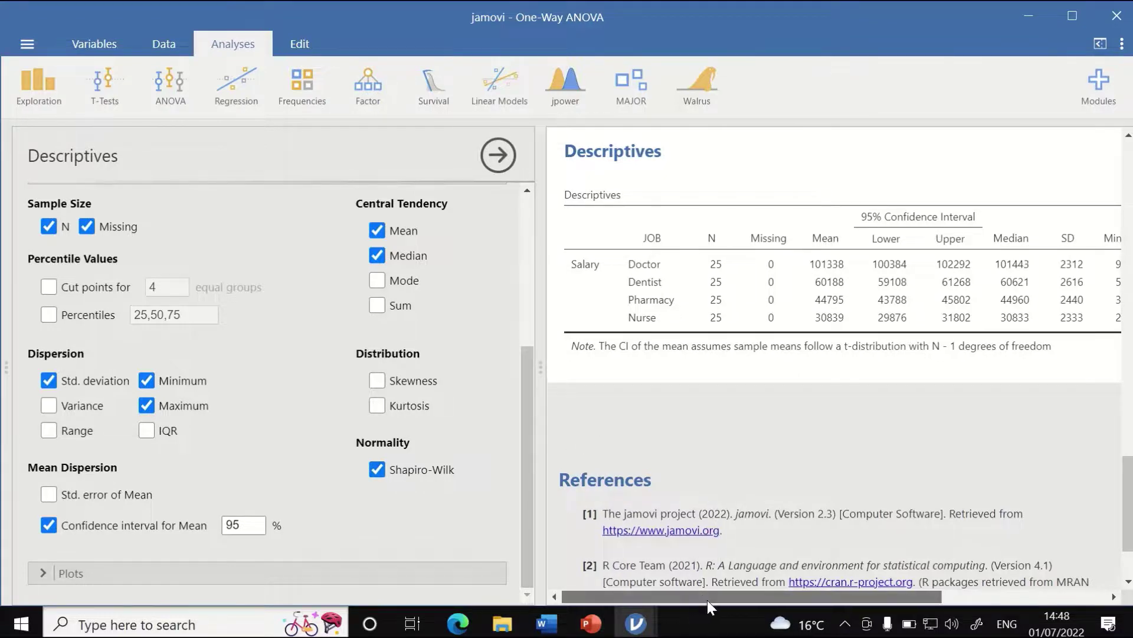
left_click_drag(707, 597, 767, 597)
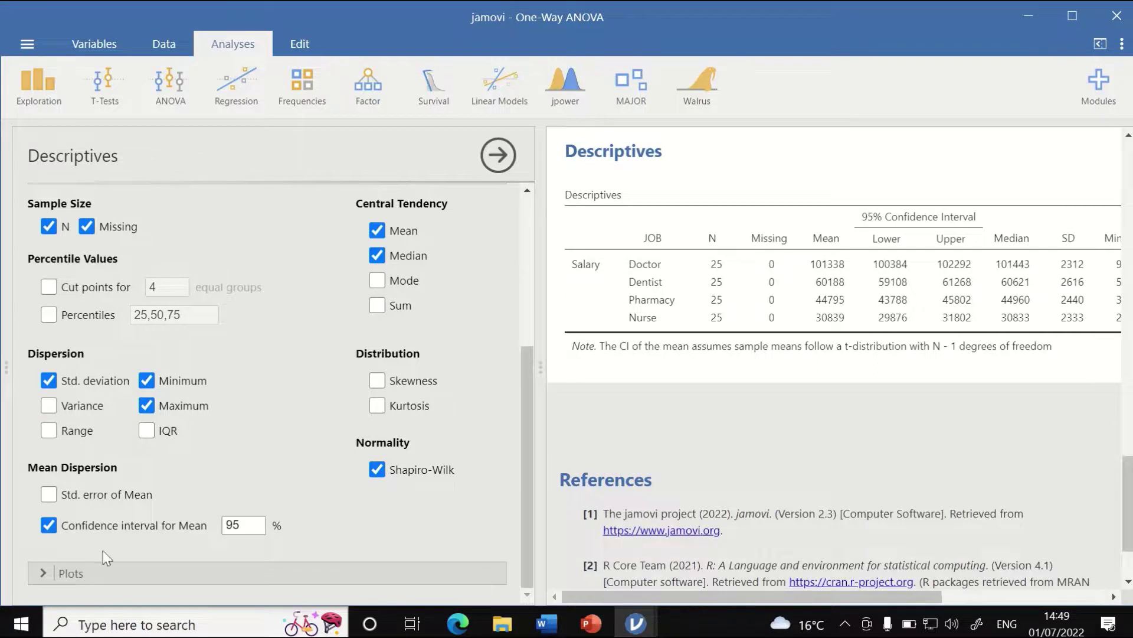
- Add box plots of Salary by JOB with outlier labels turned off
left_click(108, 572)
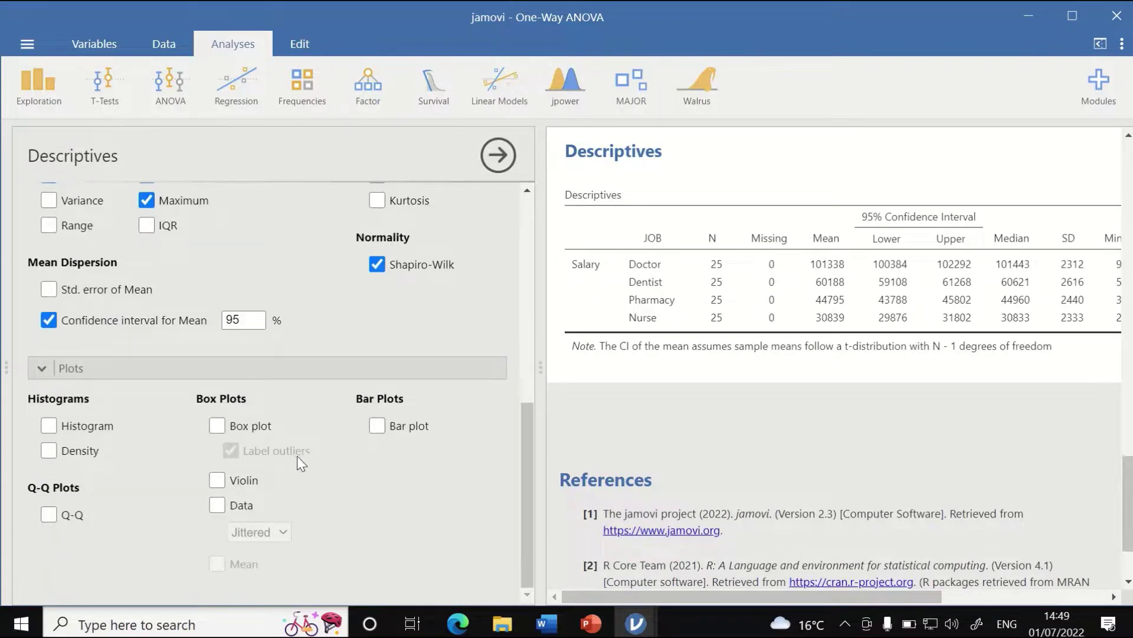
left_click(218, 425)
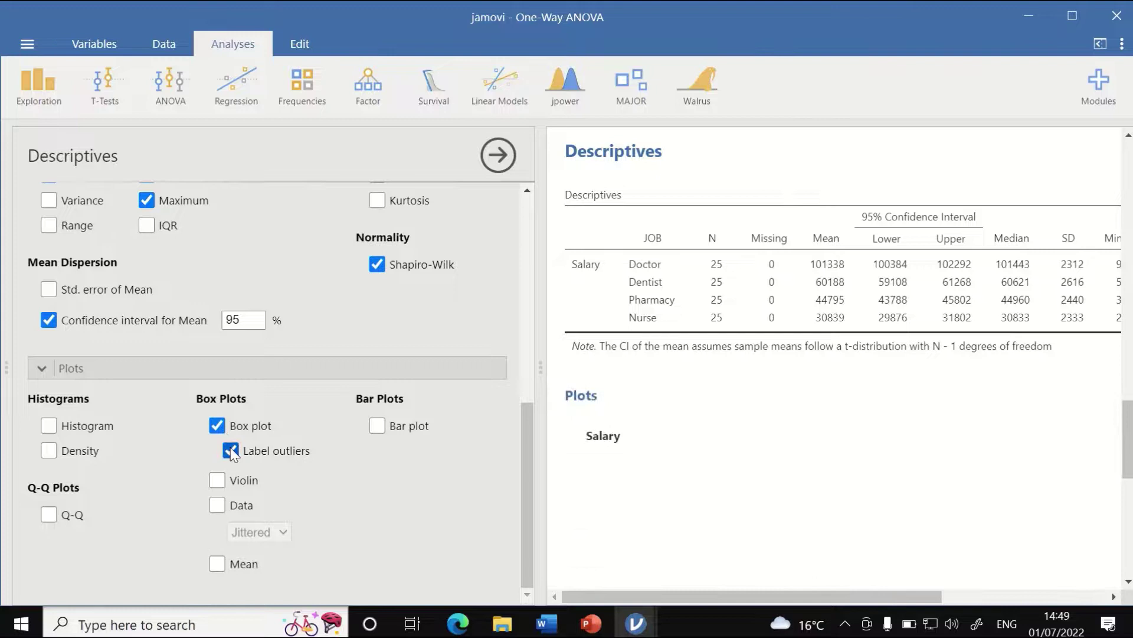
left_click(230, 451)
scroll(1122, 425, "down", 5)
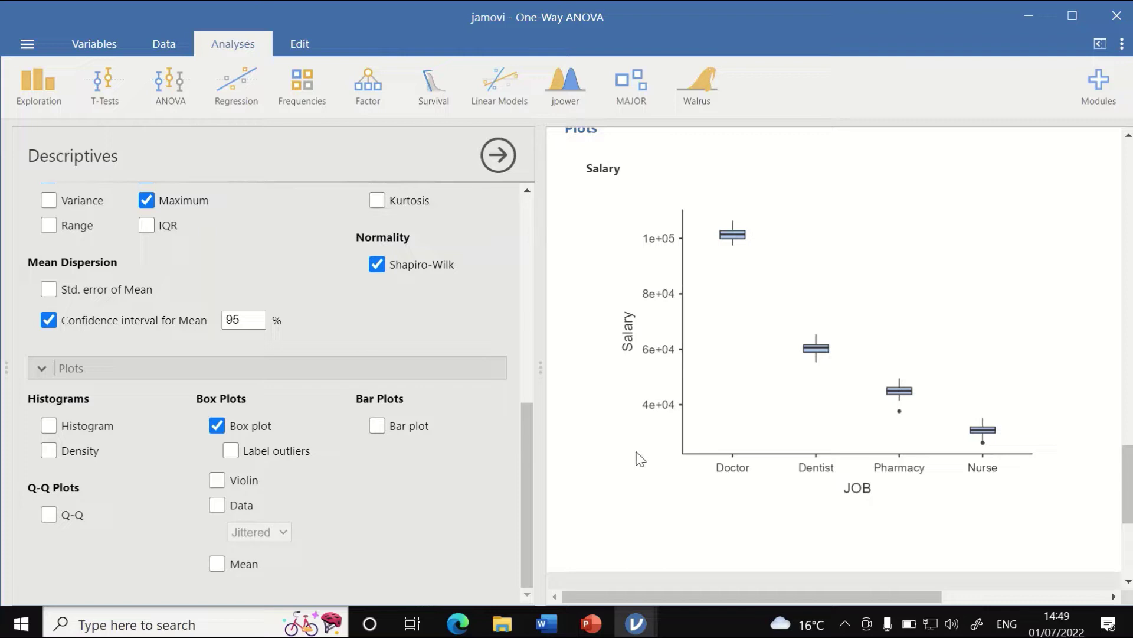
- Add Salary histograms for each JOB with overlaid density curves
left_click(49, 425)
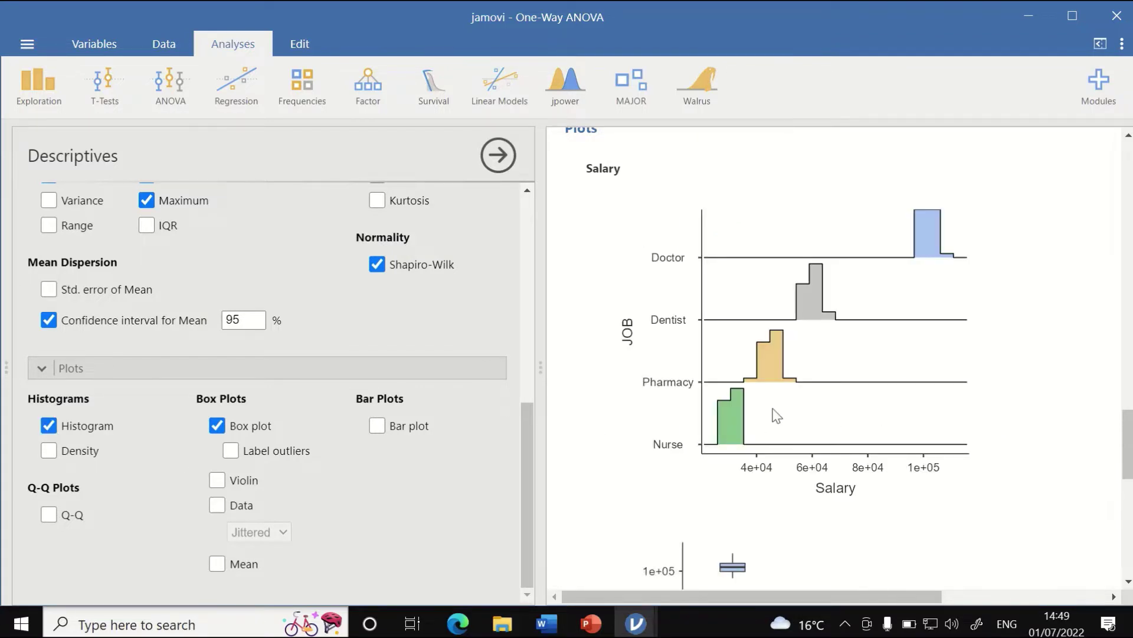
left_click(49, 450)
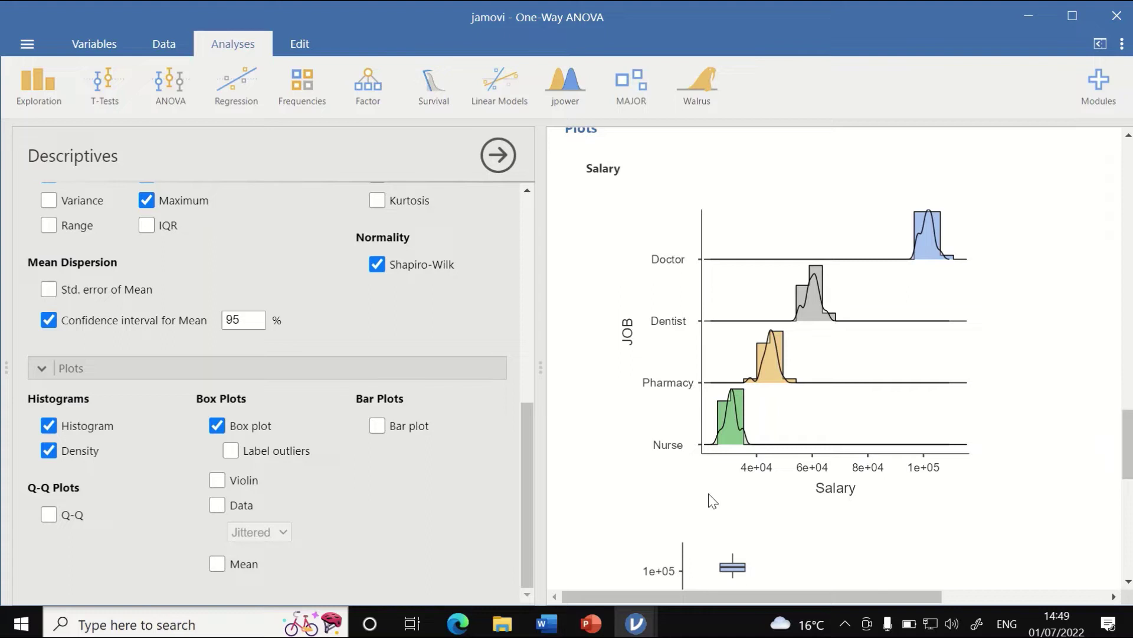
scroll(717, 499, "up", 5)
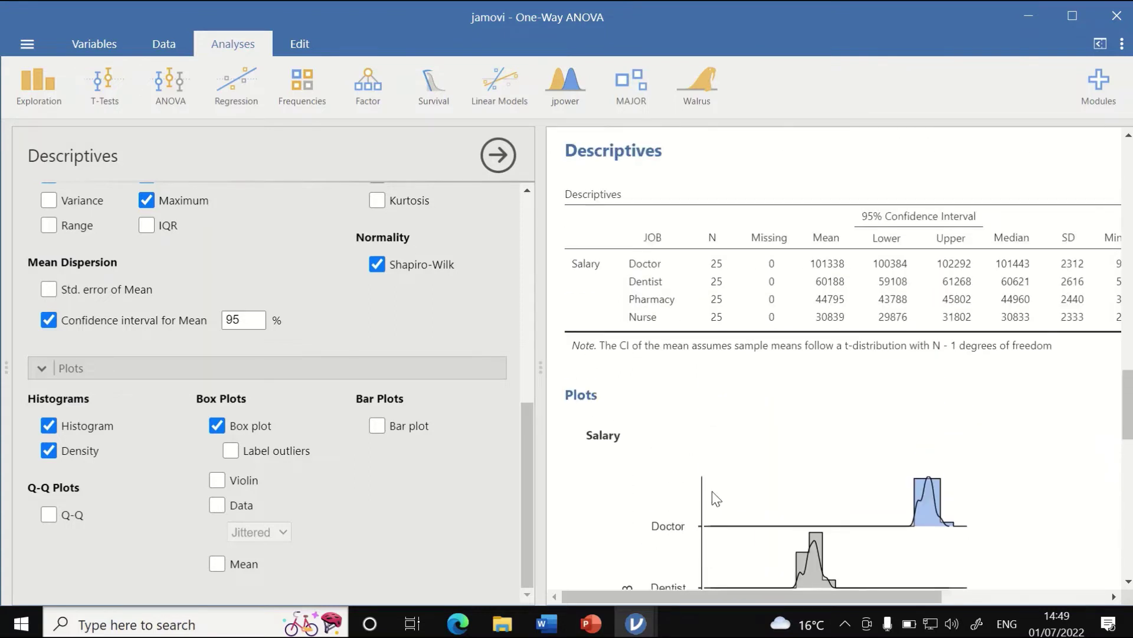